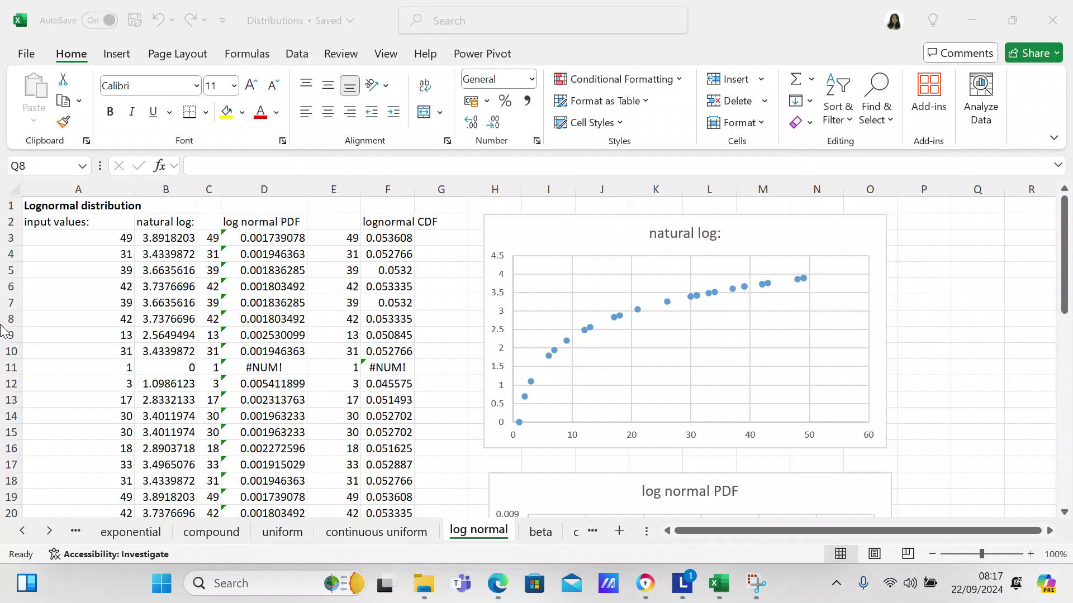
# Step: Inspect the formulas behind the first input value, the mean, the standard deviation and the first natural log value
pyautogui.click(80, 239)
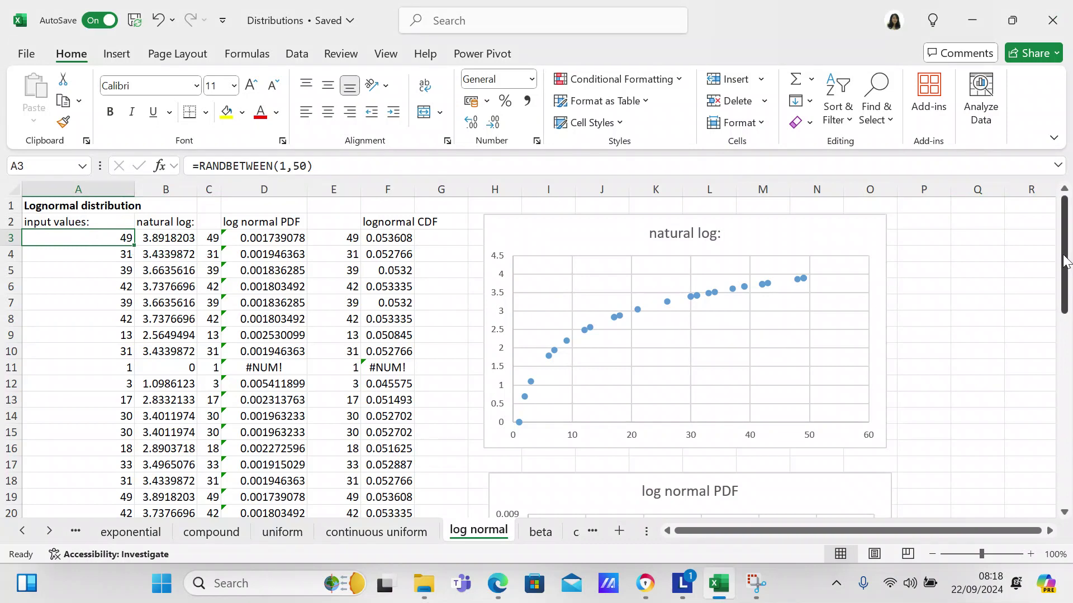
pyautogui.moveTo(1063, 261); pyautogui.dragTo(1045, 387)
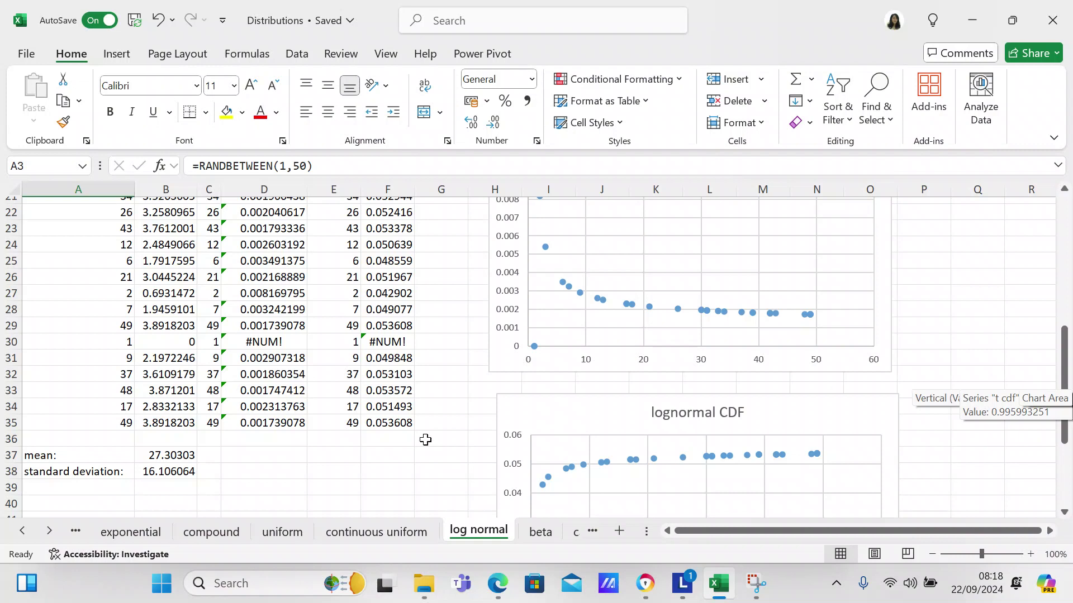
pyautogui.click(176, 453)
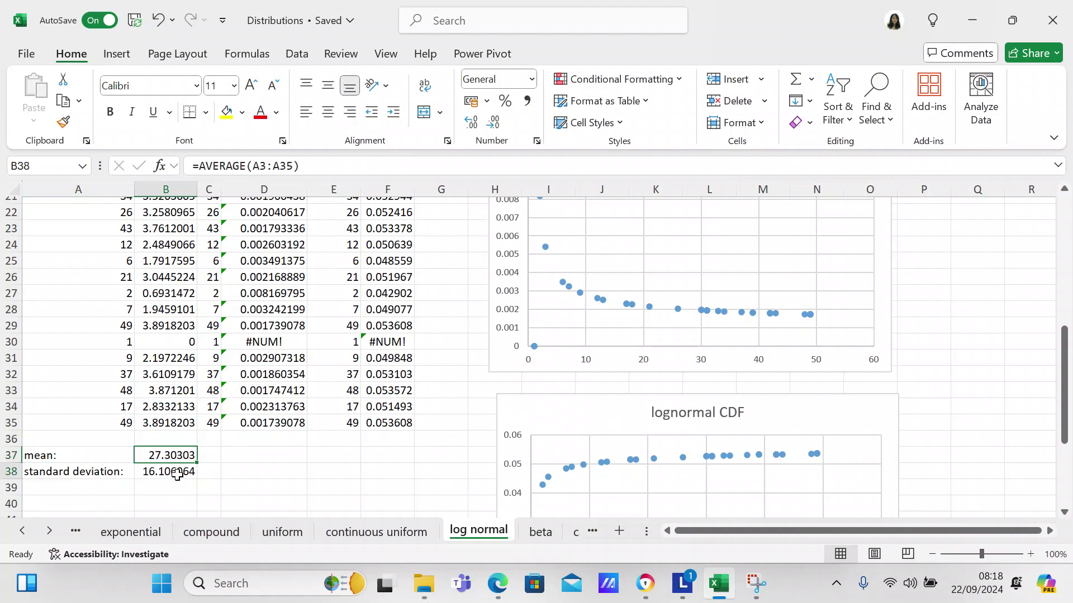
pyautogui.click(178, 474)
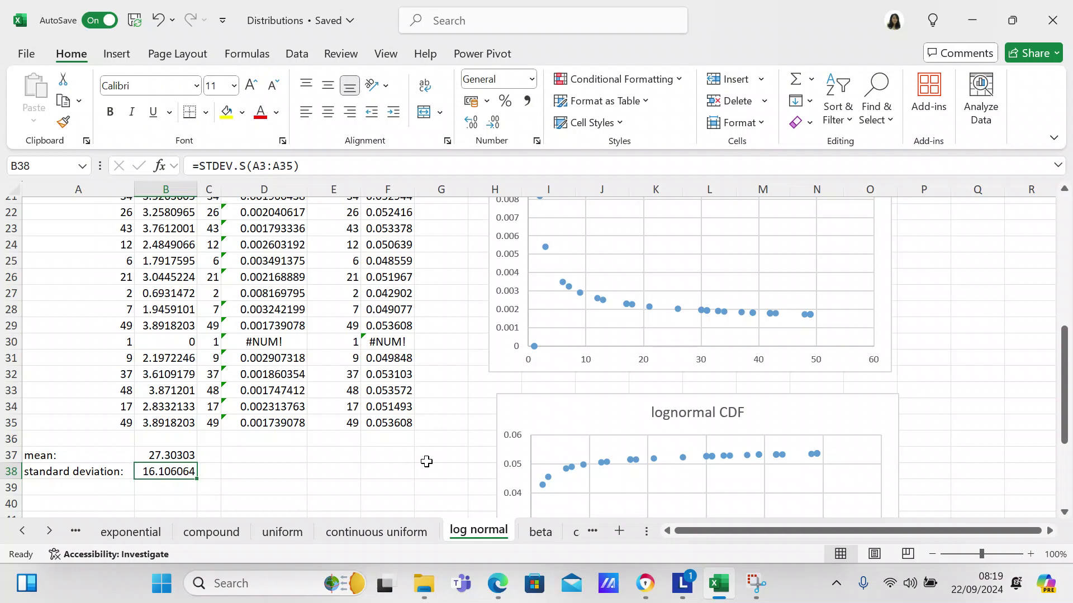
pyautogui.moveTo(1064, 418); pyautogui.dragTo(1063, 216)
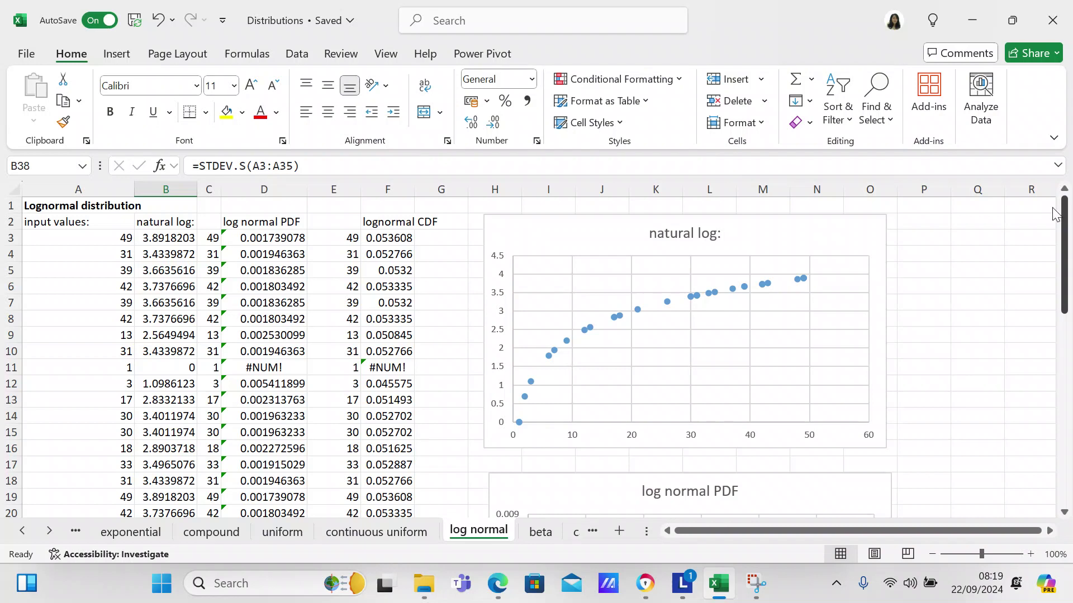
pyautogui.click(183, 237)
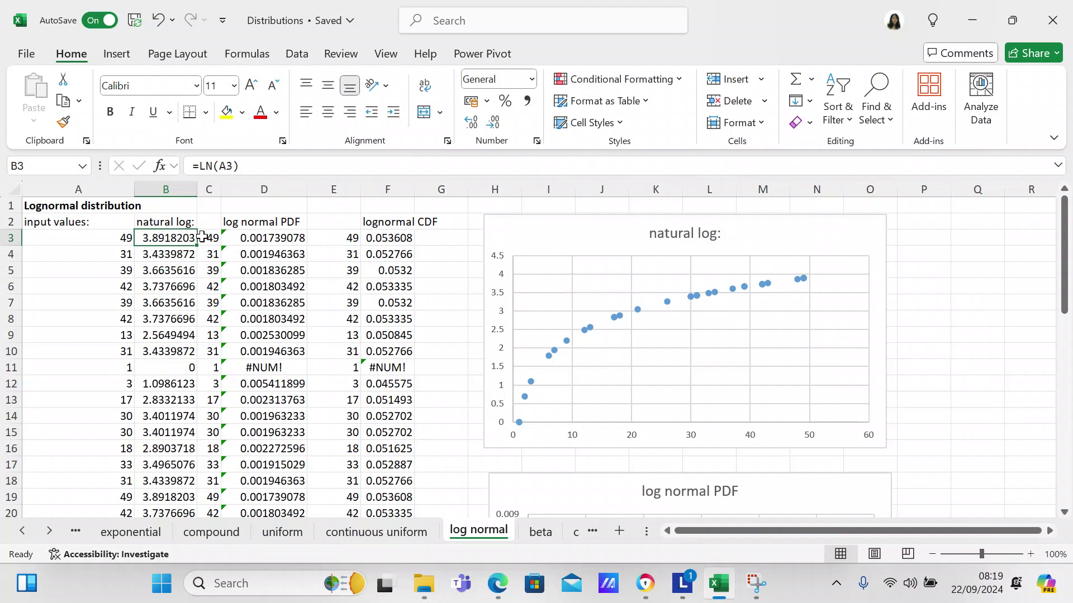
pyautogui.moveTo(1067, 301); pyautogui.dragTo(1051, 164)
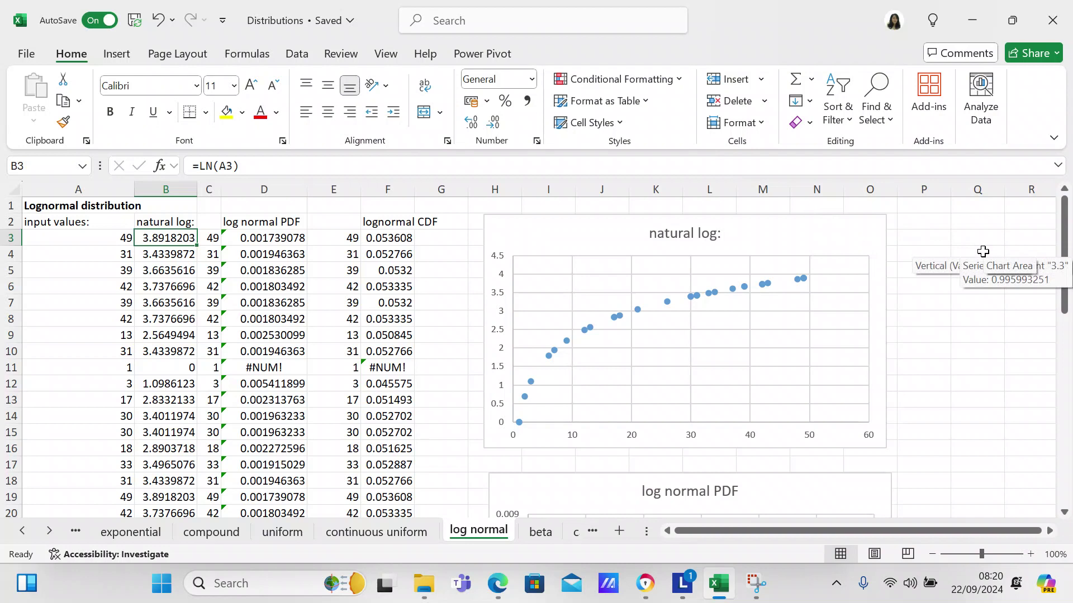
# Step: Inspect the first log normal PDF and lognormal CDF formulas together with their charts
pyautogui.click(297, 239)
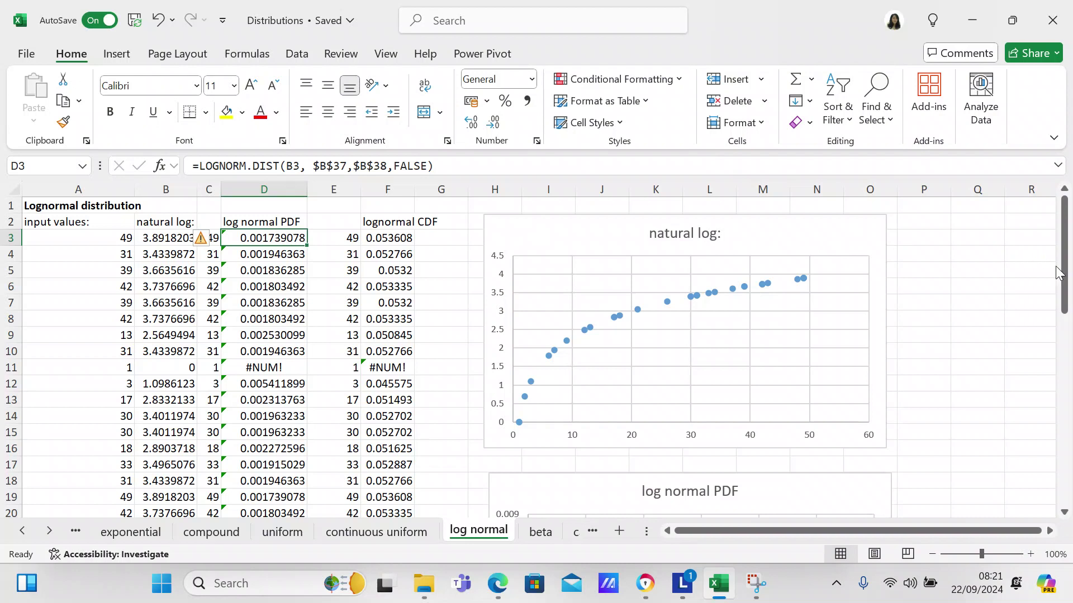
pyautogui.moveTo(1064, 279); pyautogui.dragTo(1059, 362)
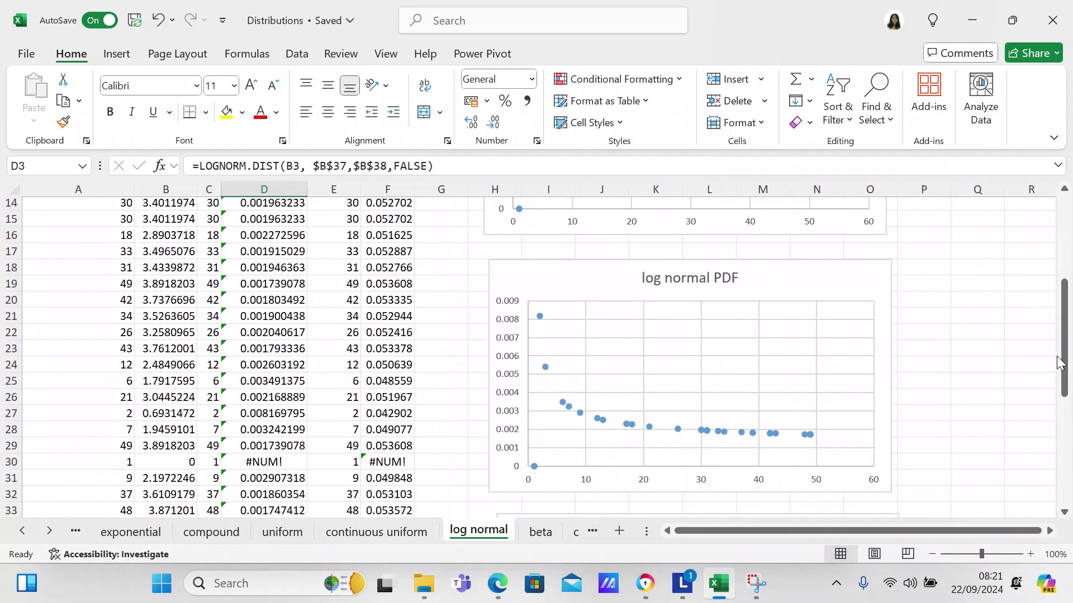
pyautogui.moveTo(1060, 362); pyautogui.dragTo(1067, 268)
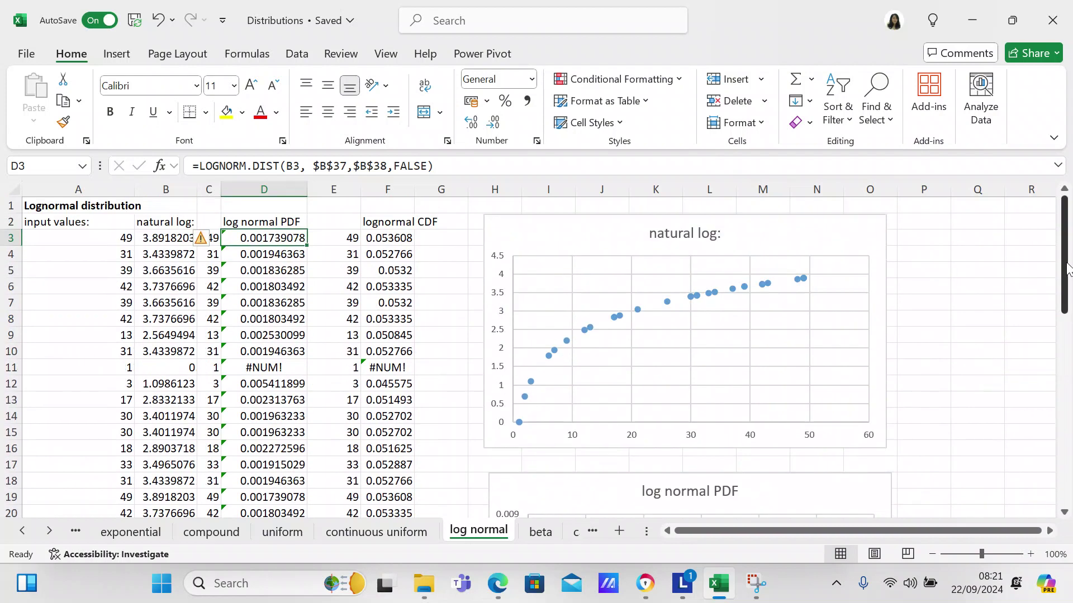
pyautogui.click(371, 240)
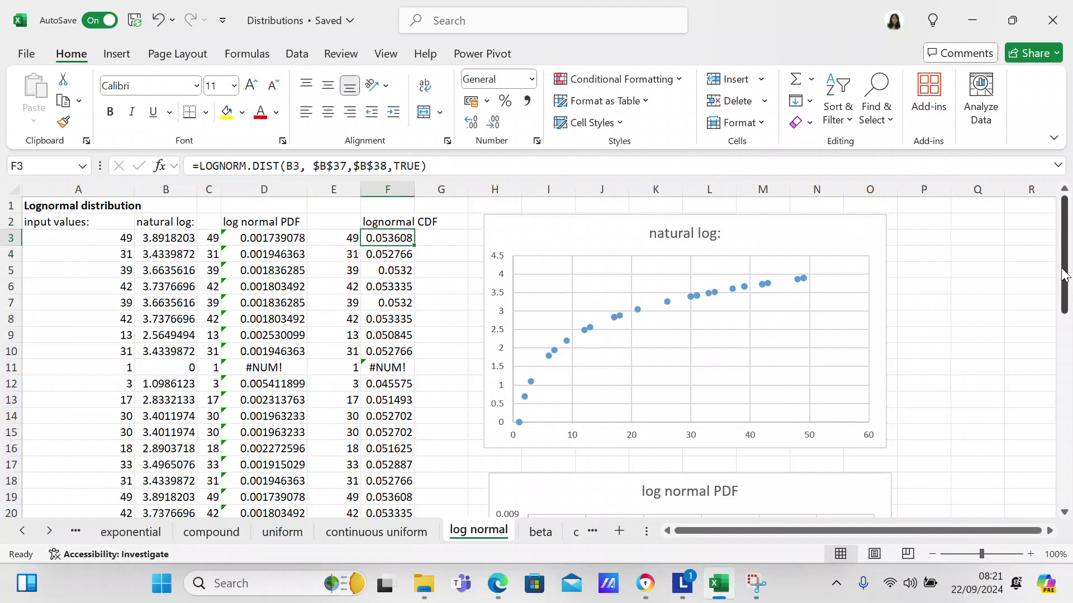
pyautogui.moveTo(1063, 273); pyautogui.dragTo(1047, 454)
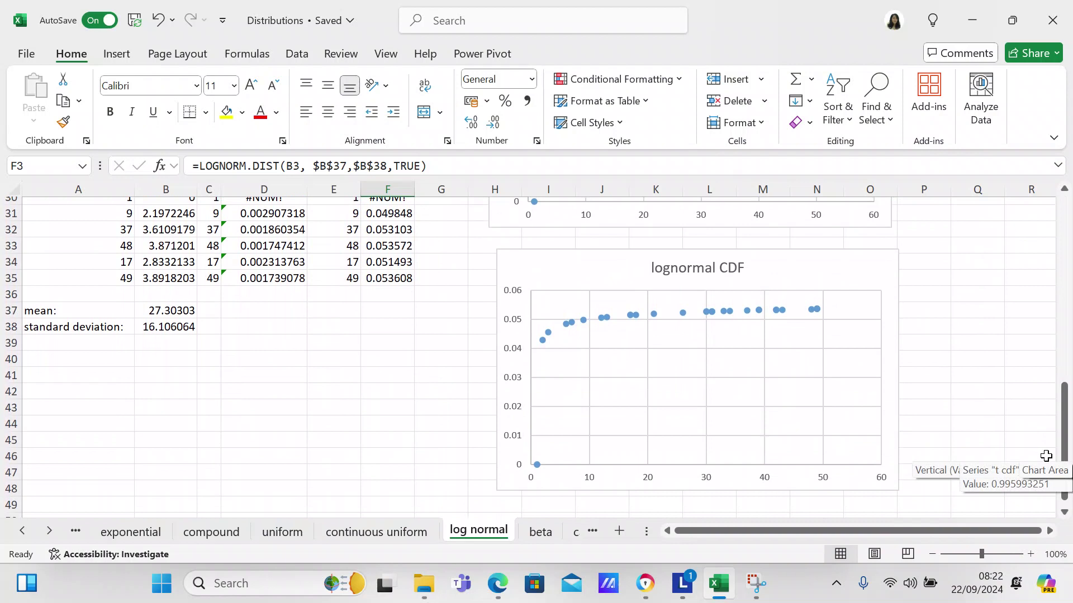
pyautogui.moveTo(1064, 450); pyautogui.dragTo(1037, 220)
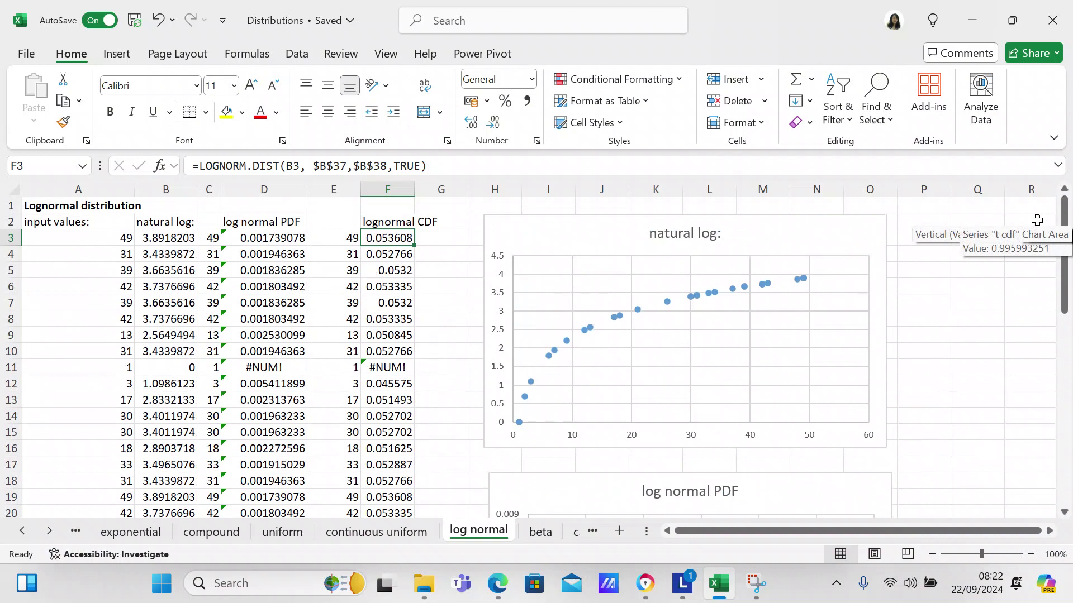
# Step: Select the log normal PDF data in C2:D35 and open the recommended charts for it
pyautogui.click(288, 237)
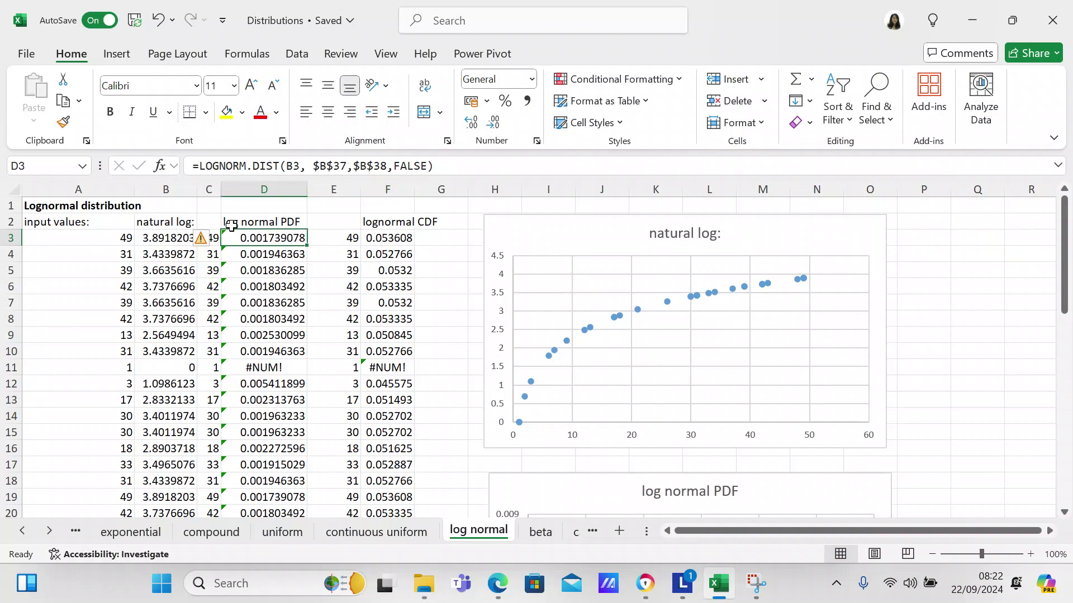
pyautogui.click(210, 222)
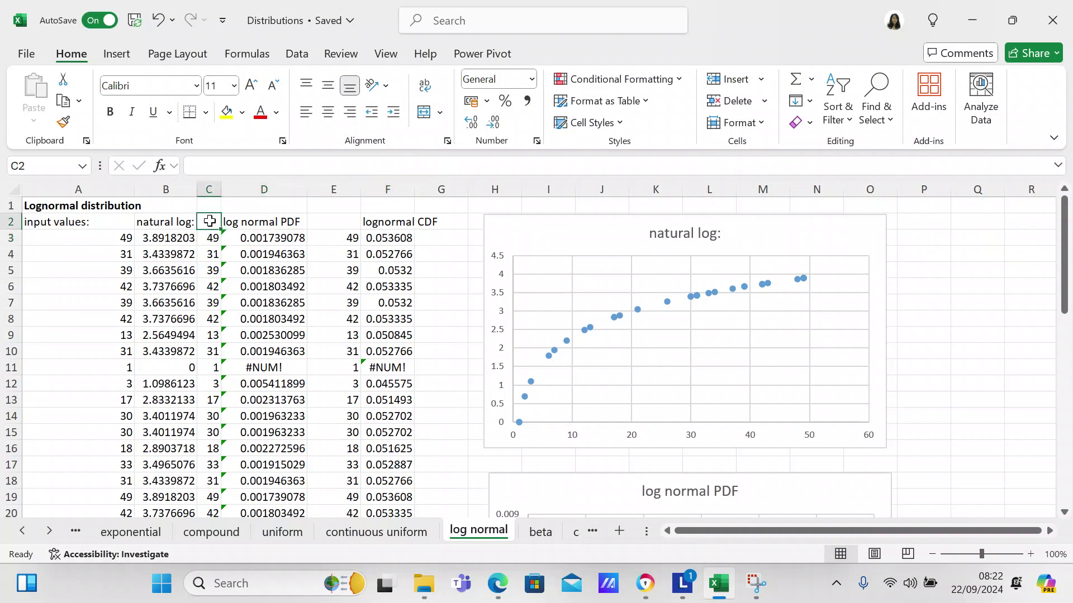
pyautogui.hotkey('shift', 'Right')
pyautogui.hotkey('shift', 'Down')
pyautogui.hotkey('shift', 'Down')
pyautogui.hotkey('shift', 'Down')
pyautogui.hotkey('shift', 'Down')
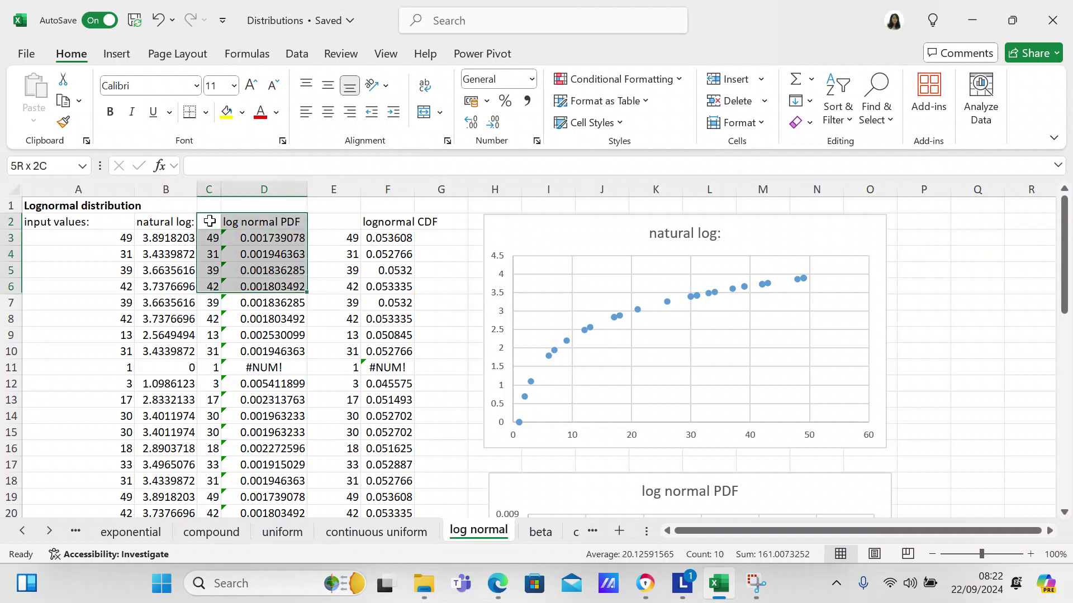
pyautogui.hotkey('shift', 'Down')
pyautogui.hotkey('shift', 'Down')
pyautogui.hotkey('shift', 'Down')
pyautogui.hotkey('shift', 'Down')
pyautogui.hotkey('shift', 'Down')
pyautogui.hotkey('shift', 'Down')
pyautogui.hotkey('shift', 'Down')
pyautogui.hotkey('shift', 'Down')
pyautogui.hotkey('shift', 'Down')
pyautogui.hotkey('shift', 'Down')
pyautogui.hotkey('shift', 'Down')
pyautogui.hotkey('shift', 'Down')
pyautogui.hotkey('shift', 'Down')
pyautogui.hotkey('shift', 'Down')
pyautogui.hotkey('shift', 'Down')
pyautogui.hotkey('shift', 'Down')
pyautogui.hotkey('shift', 'Down')
pyautogui.hotkey('shift', 'Down')
pyautogui.hotkey('shift', 'Down')
pyautogui.hotkey('shift', 'Down')
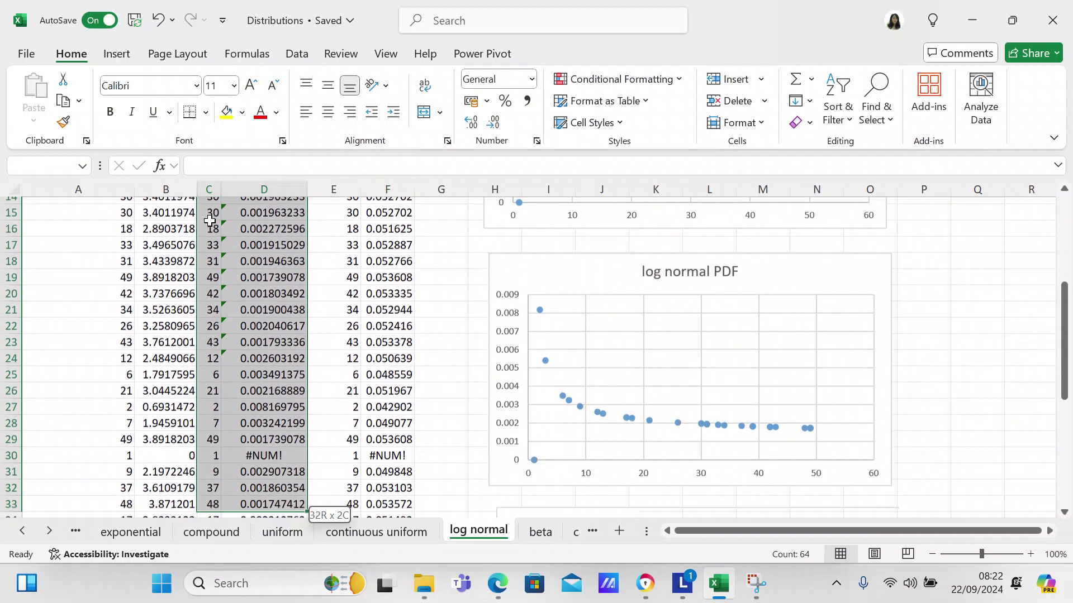
pyautogui.hotkey('shift', 'Down')
pyautogui.hotkey('shift', 'Down')
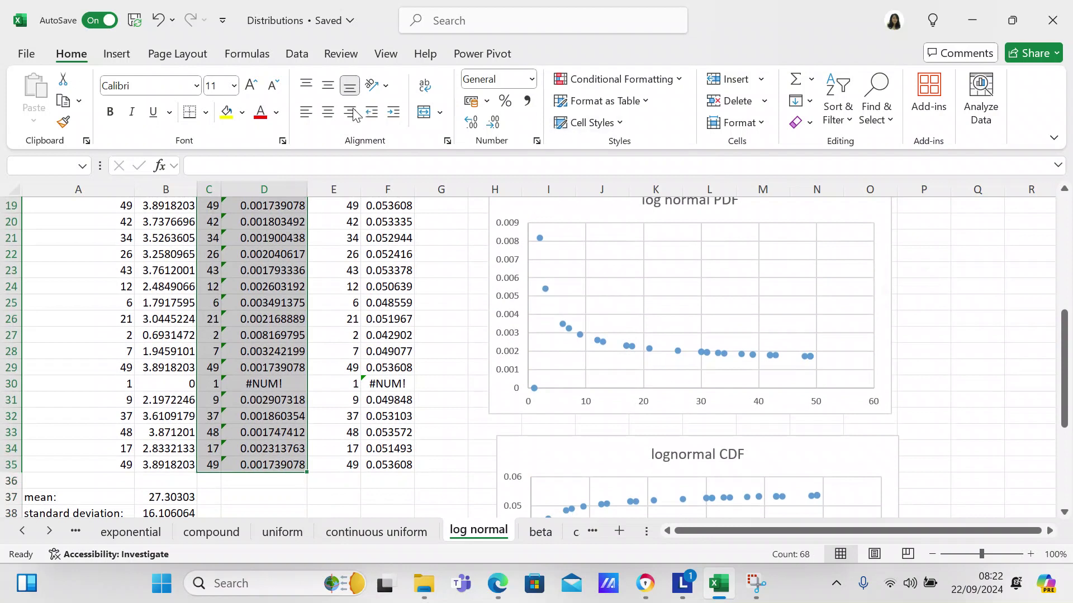
pyautogui.click(115, 55)
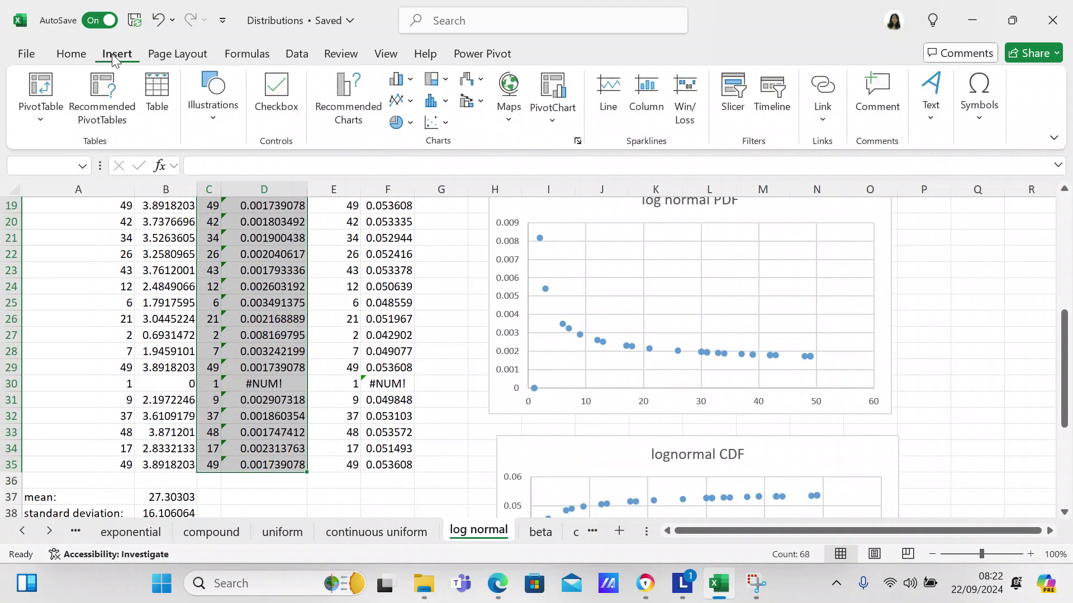
pyautogui.click(354, 101)
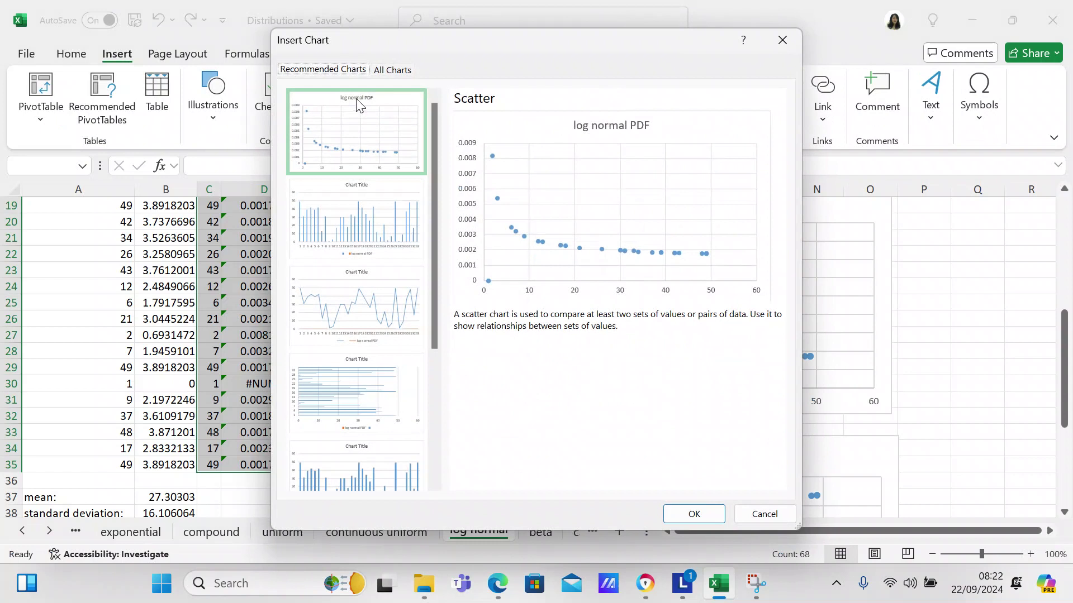
# Step: Preview the line chart variants for the selected data, from 3-D Line and the marker types to the plain Line
pyautogui.click(391, 70)
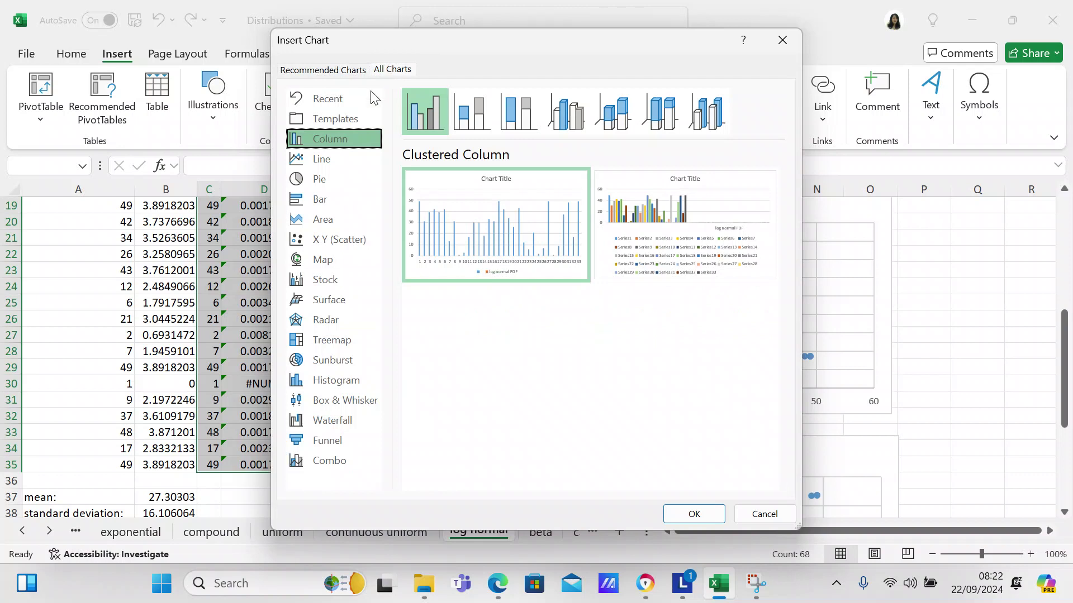
pyautogui.click(313, 160)
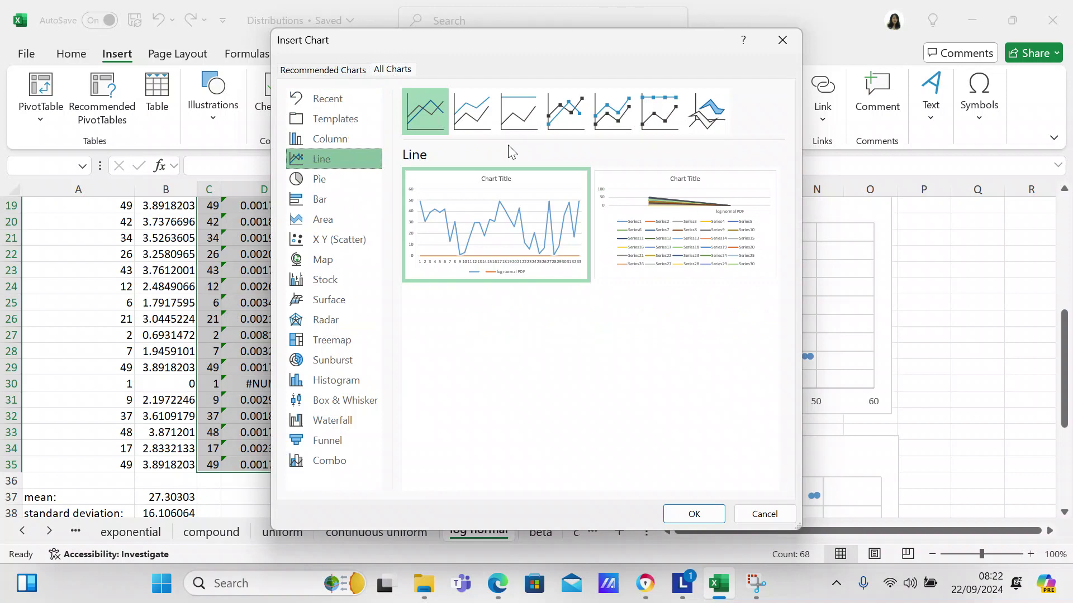
pyautogui.click(709, 106)
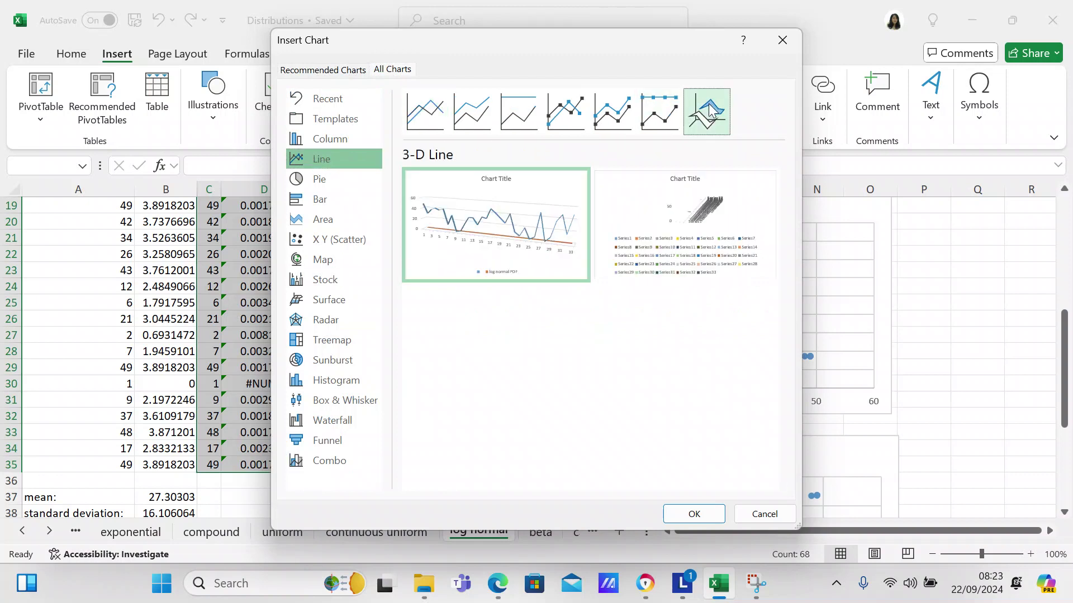
pyautogui.click(665, 103)
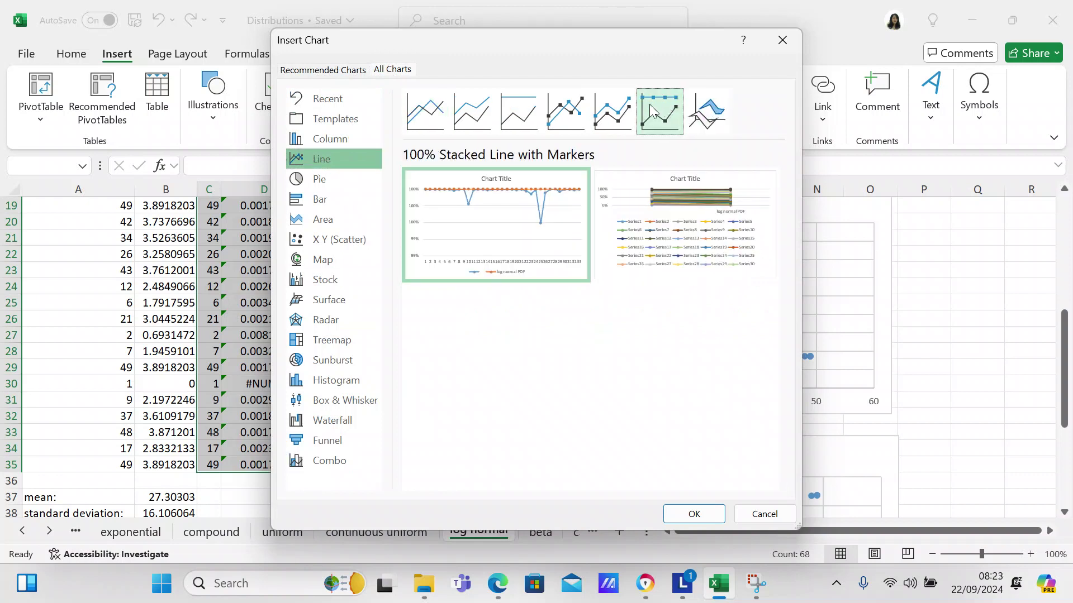
pyautogui.click(621, 106)
pyautogui.click(576, 112)
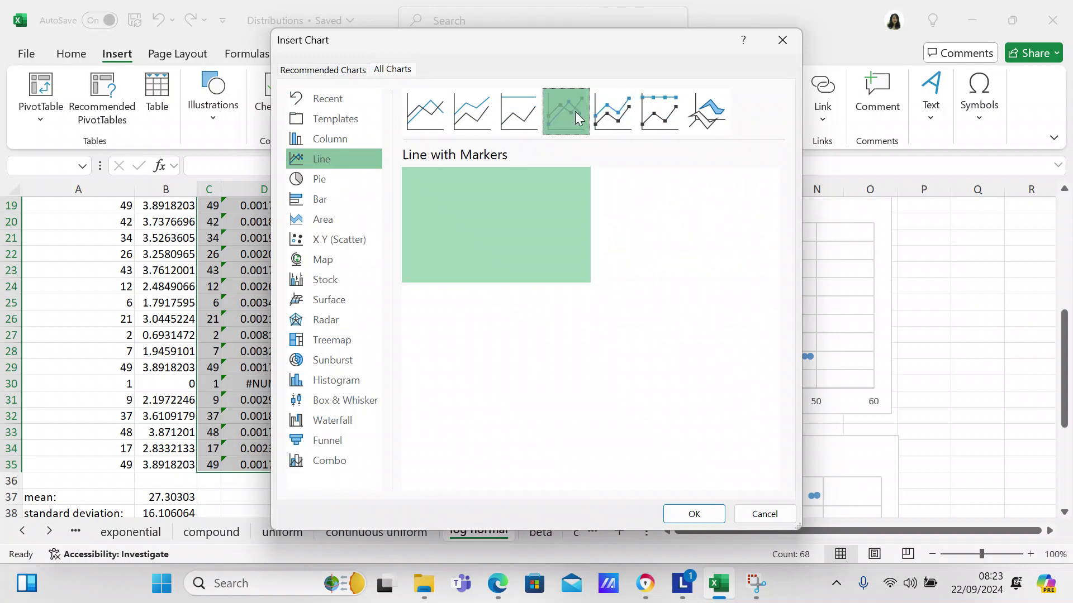
pyautogui.click(515, 117)
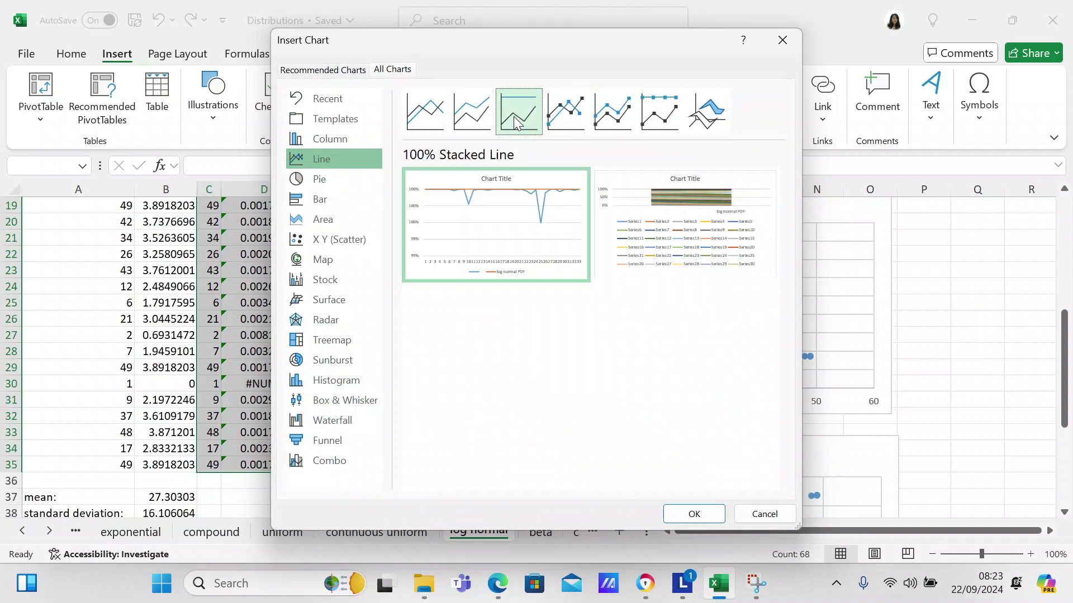
pyautogui.click(472, 112)
pyautogui.click(430, 122)
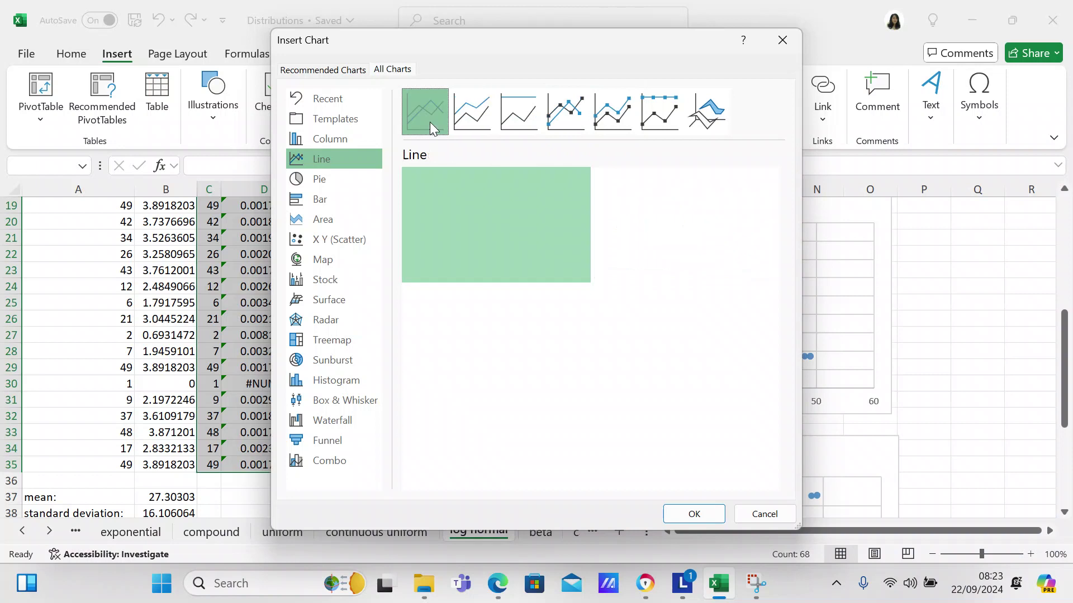
# Step: Preview the X Y scatter types including 3-D Bubble, and the surface types including Contour and Wireframe Contour
pyautogui.click(352, 239)
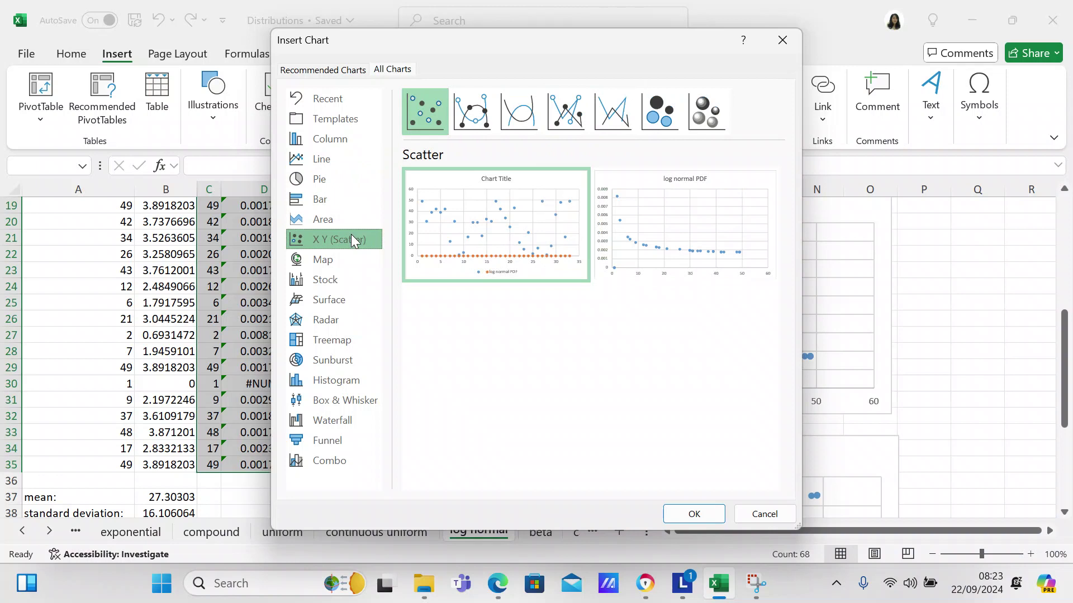
pyautogui.click(708, 119)
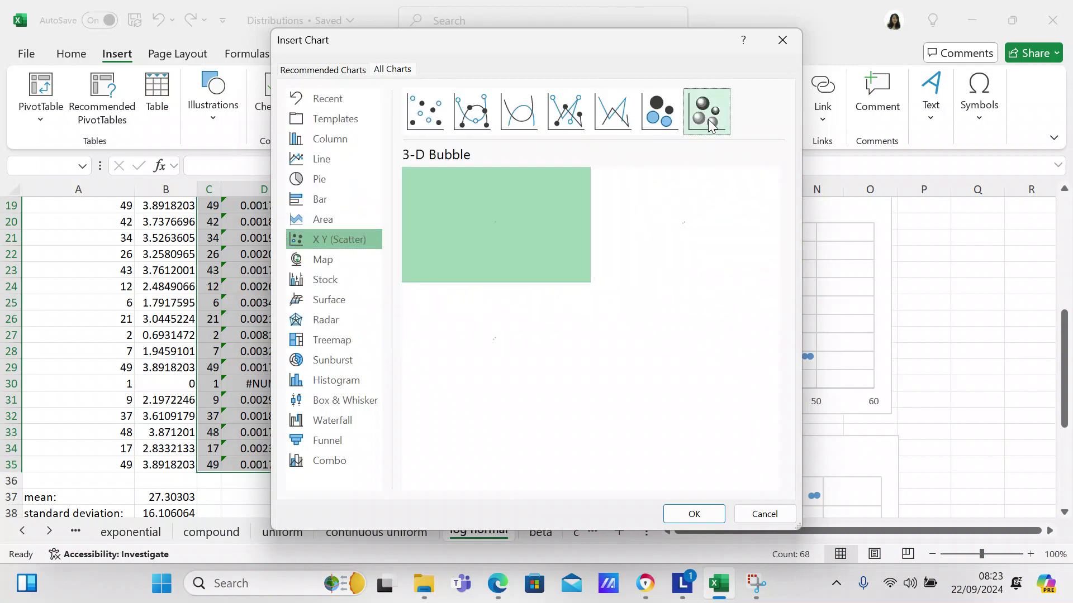
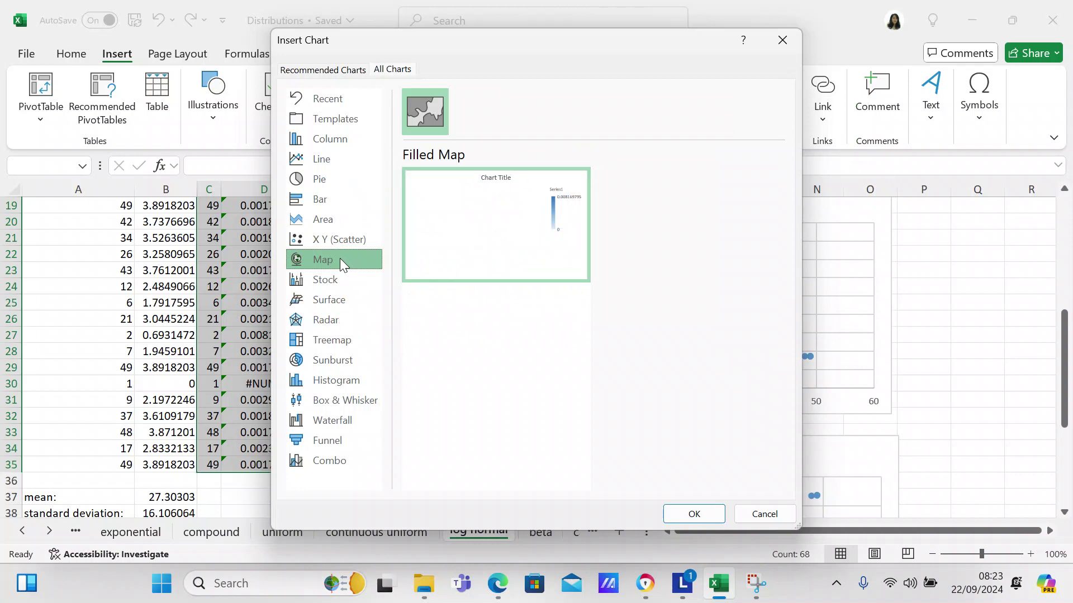
pyautogui.press('Down')
pyautogui.press('Down')
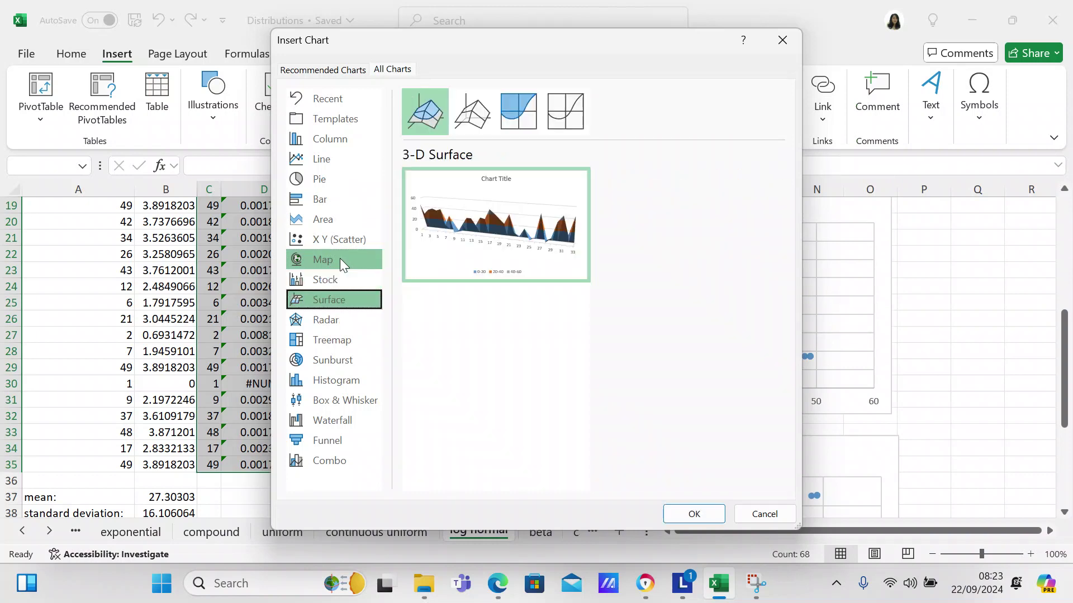
pyautogui.click(531, 118)
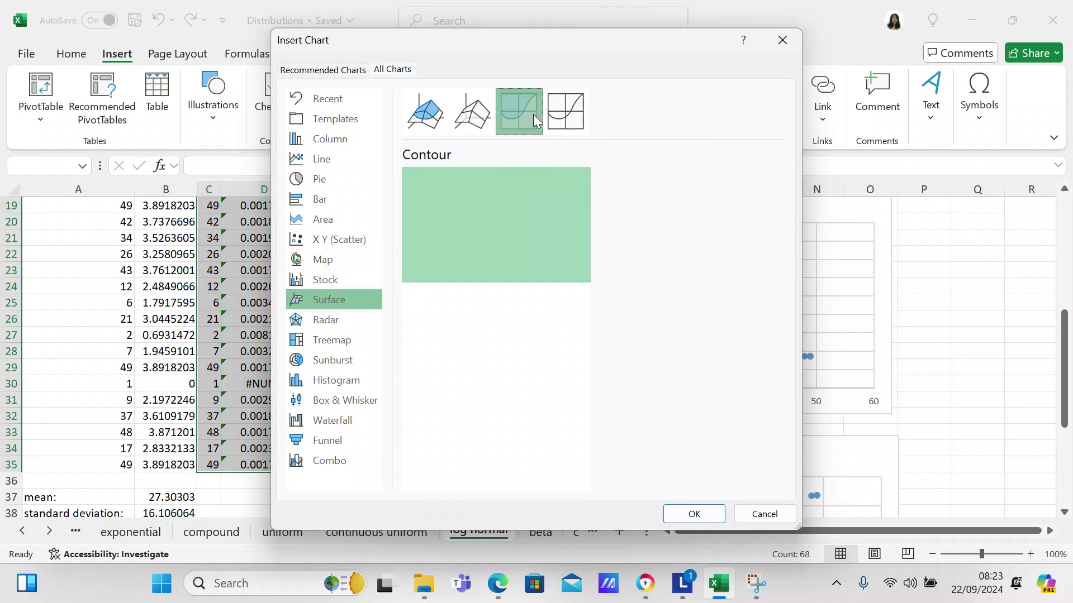
pyautogui.click(568, 122)
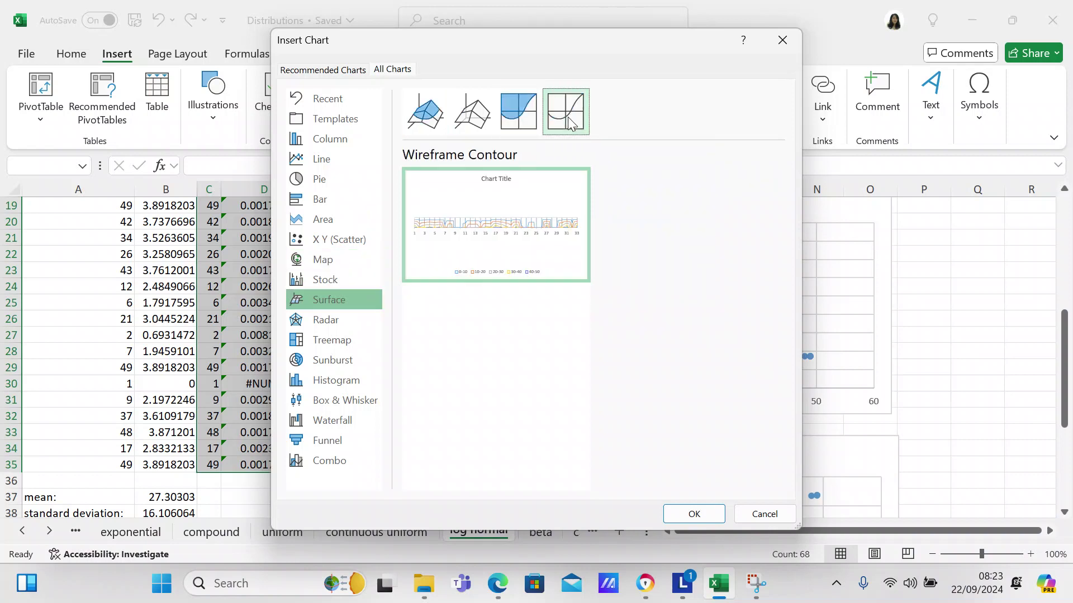
# Step: Preview the remaining chart types for the selected data, from Radar through Histogram, Waterfall and Funnel to Combo
pyautogui.click(302, 327)
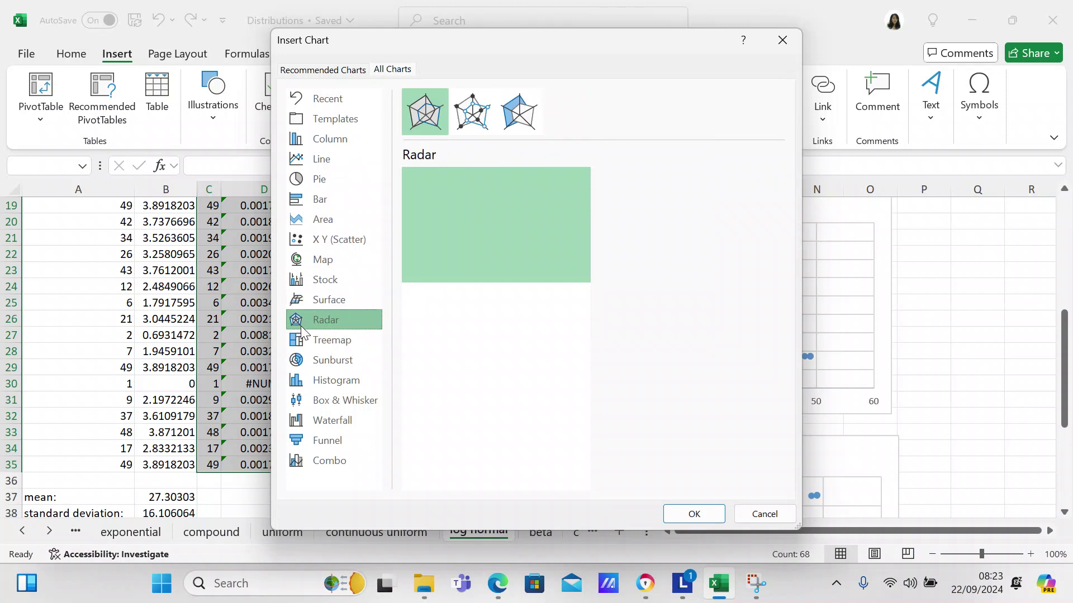
pyautogui.press('Down')
pyautogui.press('Down')
pyautogui.press('Down')
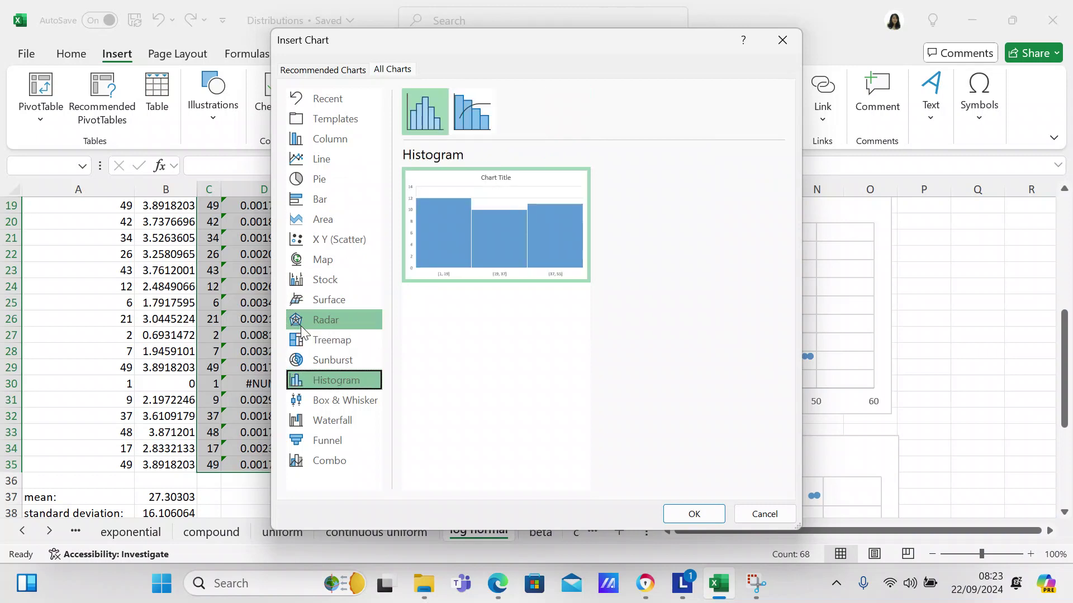
pyautogui.press('Down')
pyautogui.press('Down')
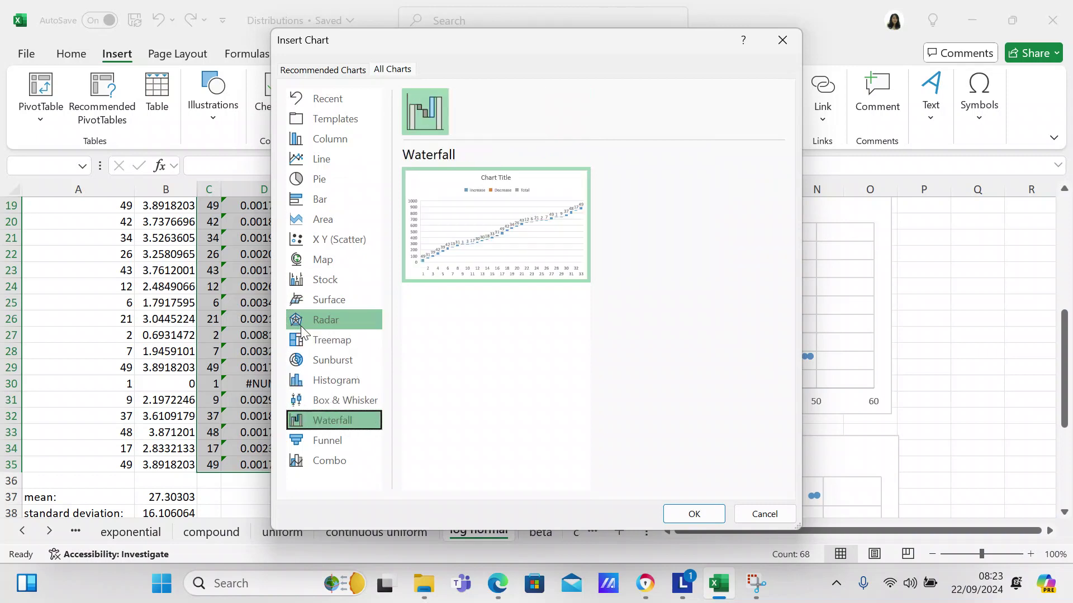
pyautogui.press('Down')
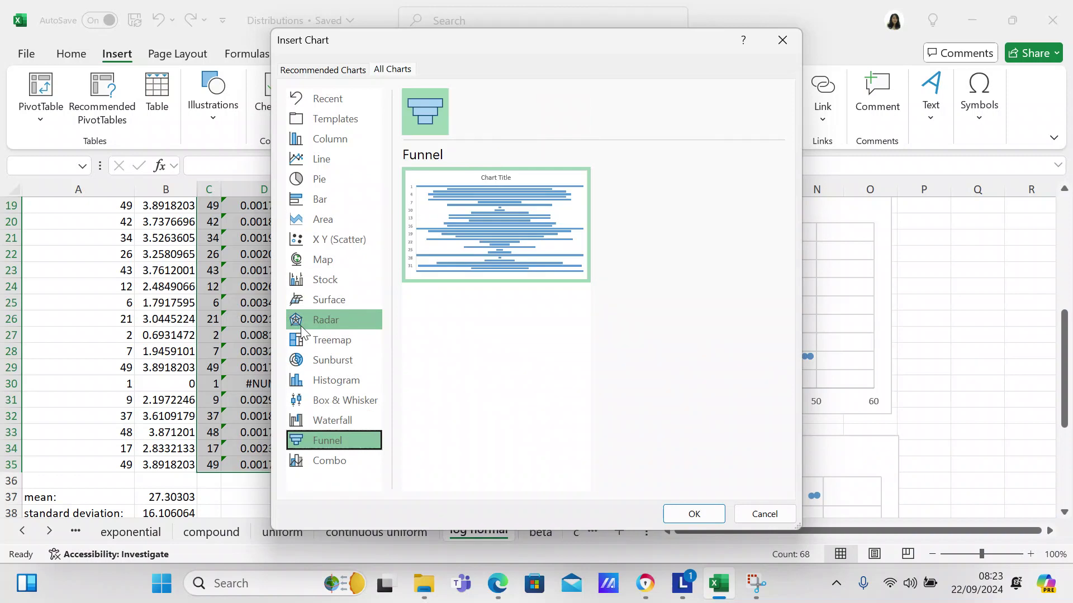
pyautogui.press('Down')
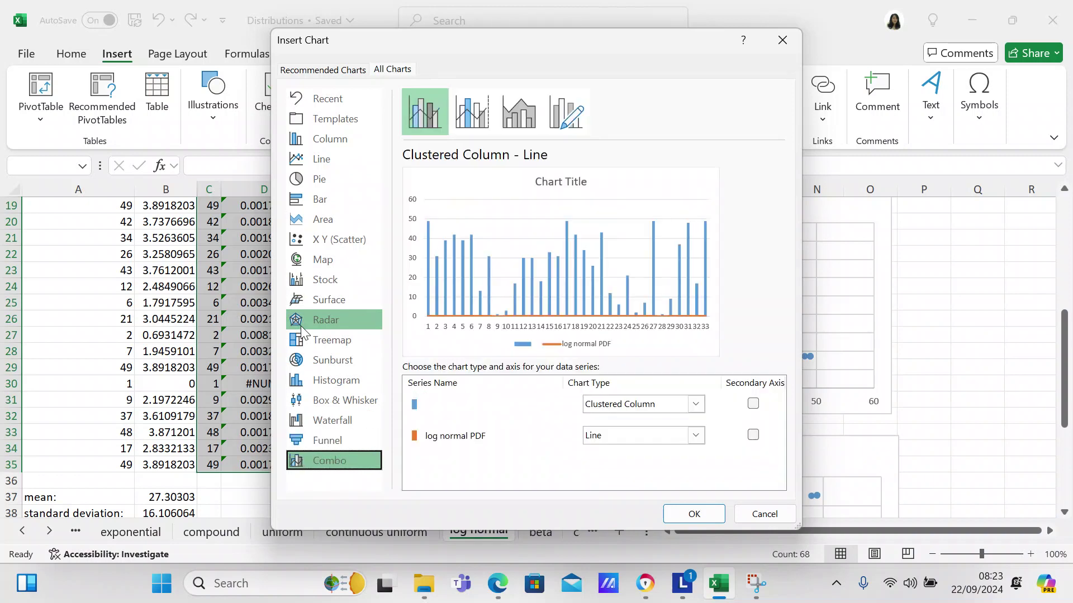
# Step: Go back through the chart types from Combo to preview the Line and Clustered Column charts
pyautogui.press('Up')
pyautogui.press('Up')
pyautogui.press('Up')
pyautogui.press('Up')
pyautogui.press('Up')
pyautogui.press('Up')
pyautogui.press('Up')
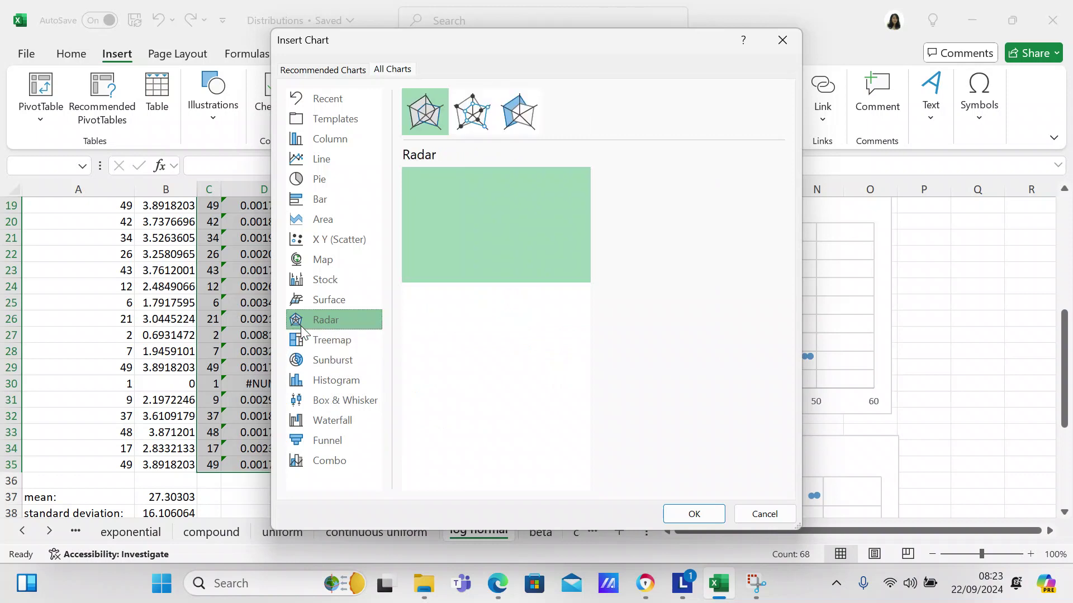
pyautogui.press('Up')
pyautogui.press('Up')
pyautogui.press('Up')
pyautogui.press('Up')
pyautogui.press('Up')
pyautogui.press('Up')
pyautogui.press('Up')
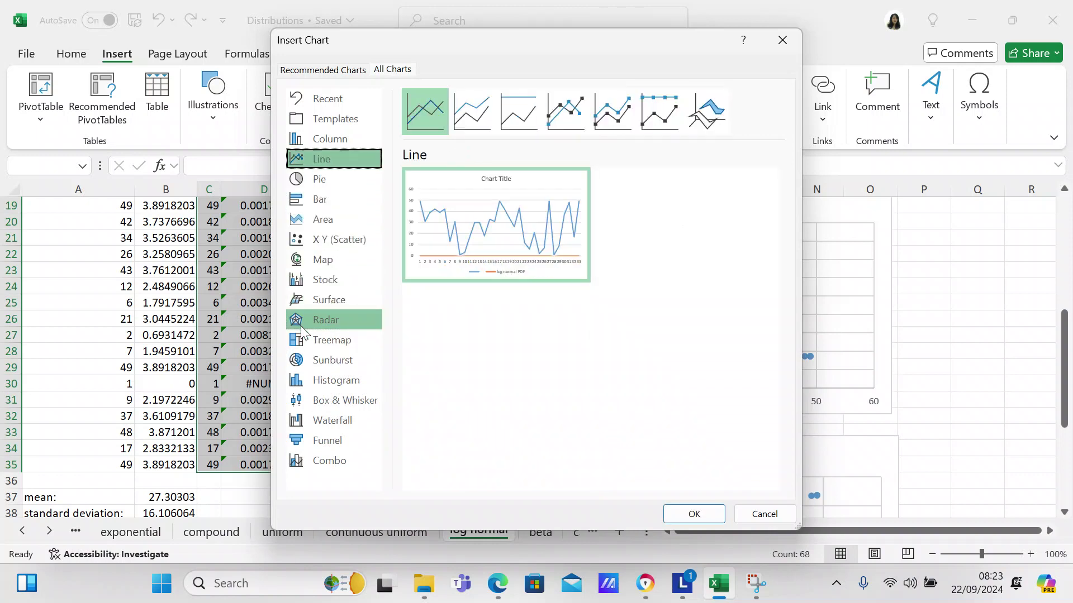
pyautogui.press('Up')
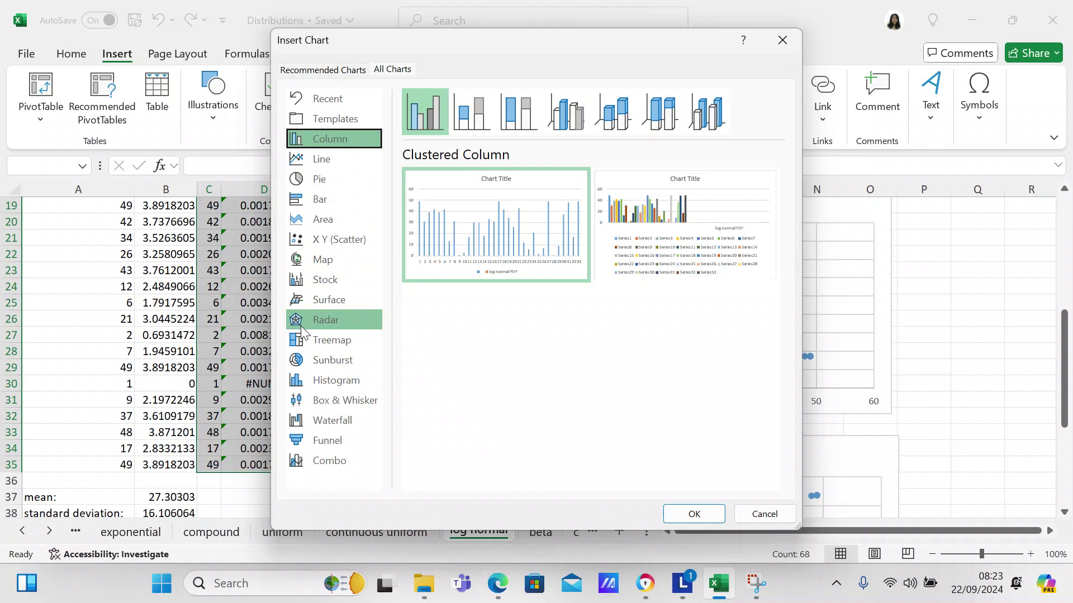
# Step: Preview the X Y scatter variants, from plain Scatter through the smooth and straight line types to Bubble and 3-D Bubble
pyautogui.press('Down')
pyautogui.press('Down')
pyautogui.press('Down')
pyautogui.press('Down')
pyautogui.press('Down')
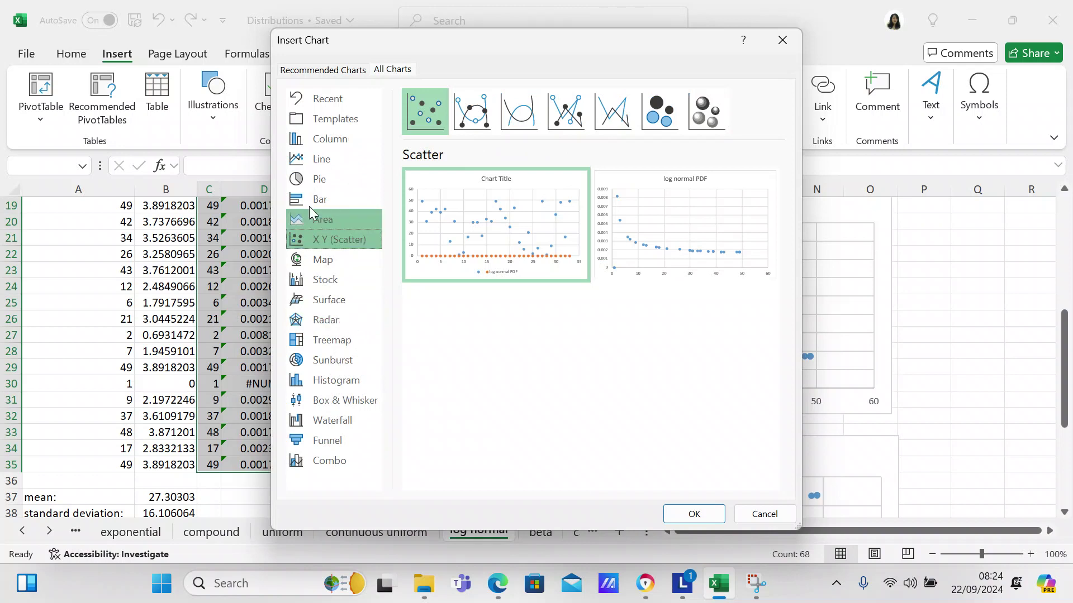
pyautogui.click(472, 111)
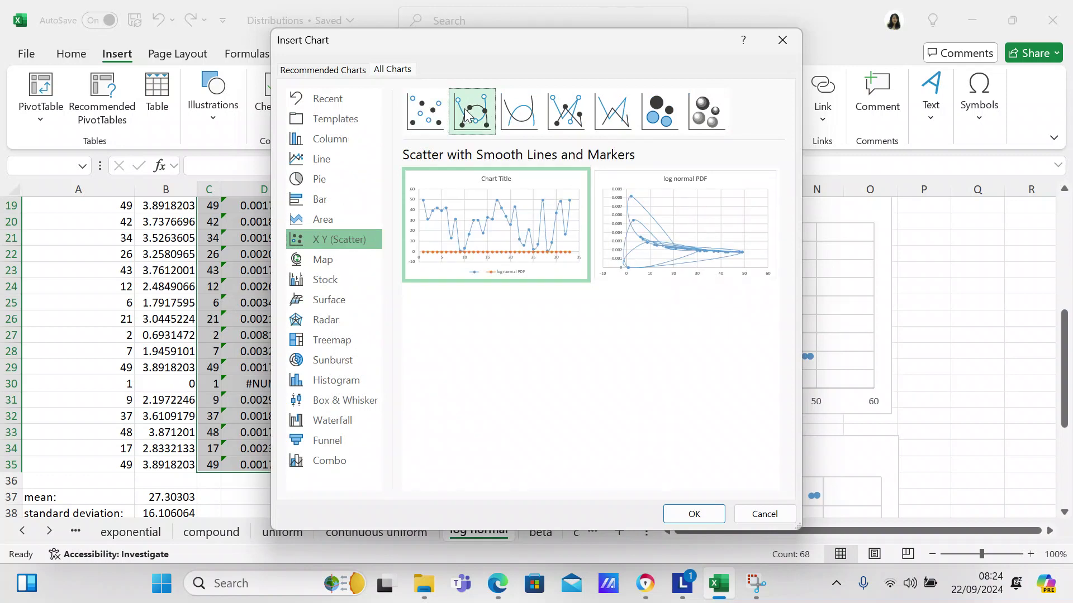
pyautogui.click(511, 115)
pyautogui.click(565, 111)
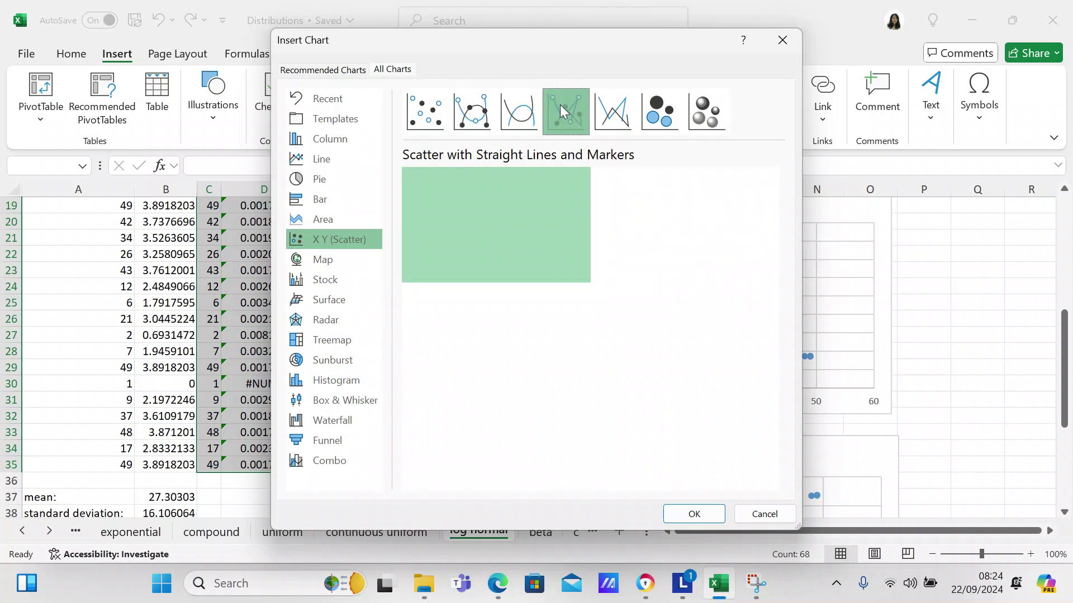
pyautogui.click(616, 112)
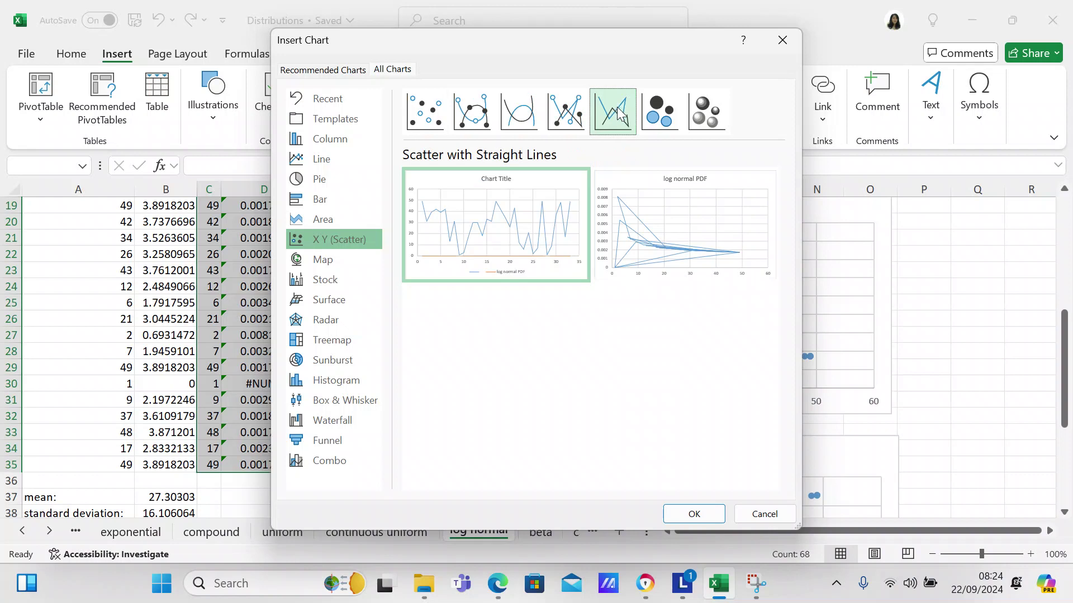
pyautogui.click(670, 116)
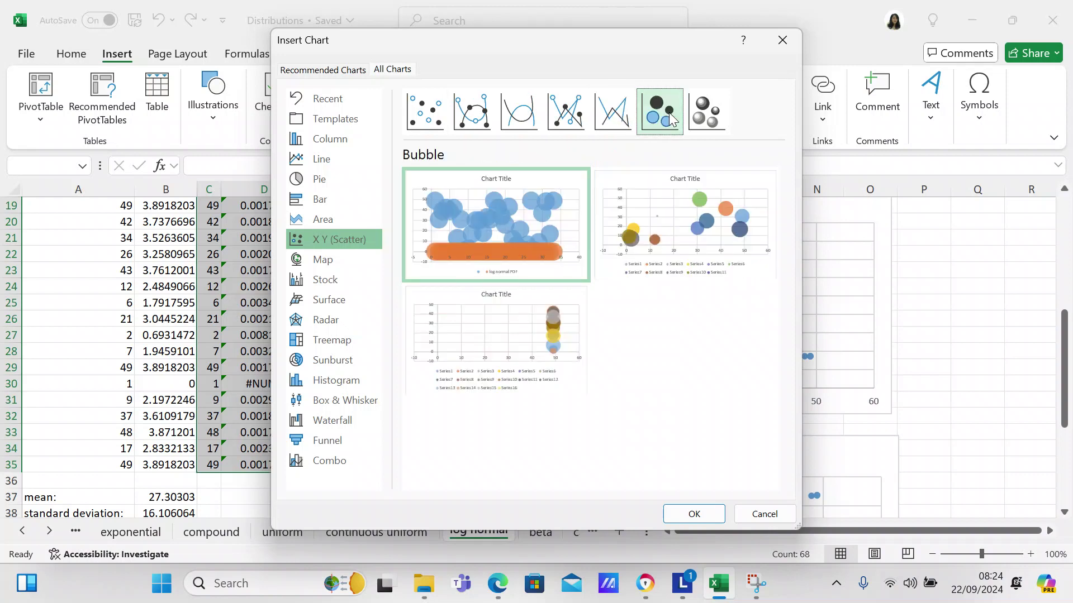
pyautogui.click(707, 115)
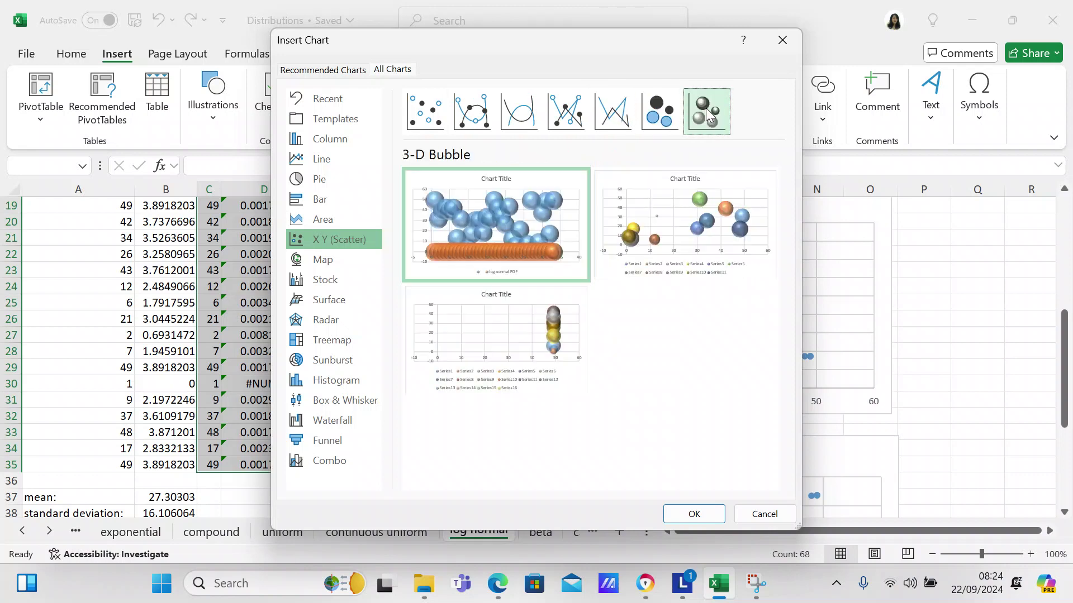
# Step: Return to the plain Scatter type and preview its log normal PDF version
pyautogui.click(430, 115)
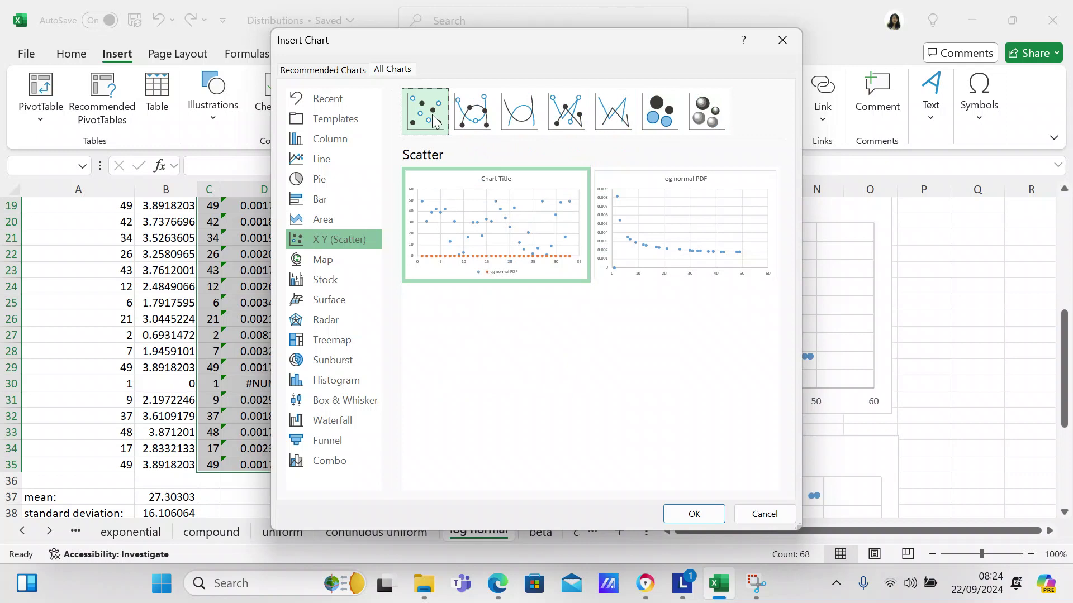
pyautogui.click(433, 120)
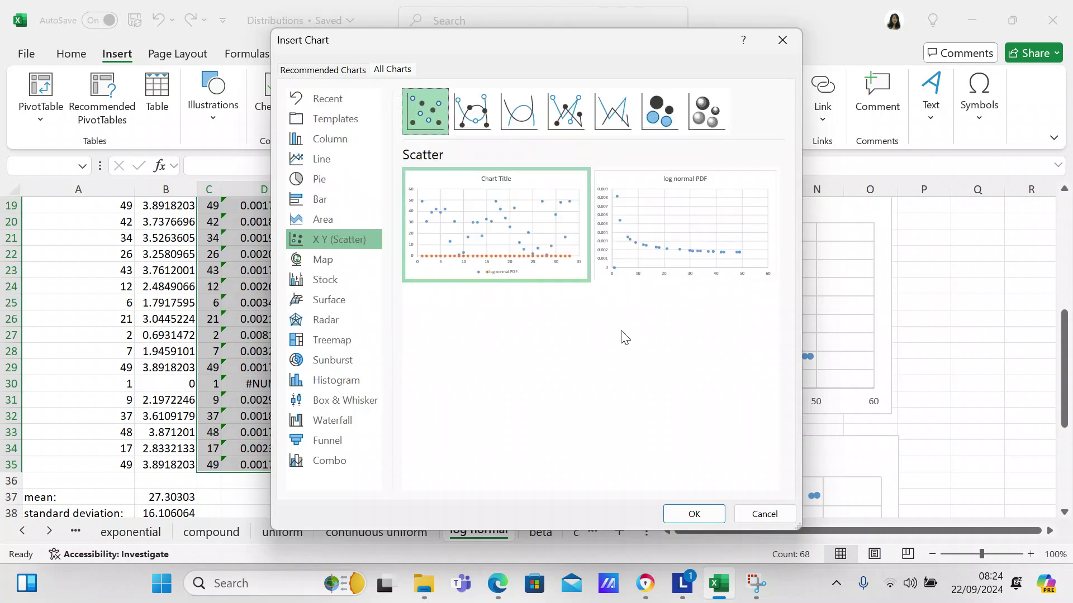
pyautogui.moveTo(666, 260)
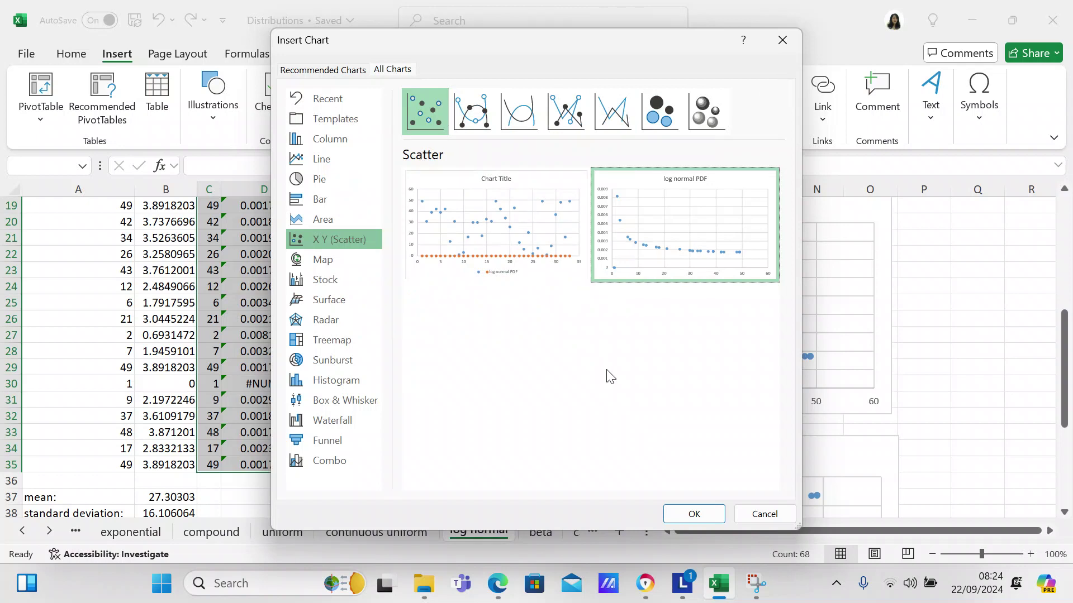
# Step: Close the chart selection without inserting a chart and inspect the input value formula in A7
pyautogui.click(755, 513)
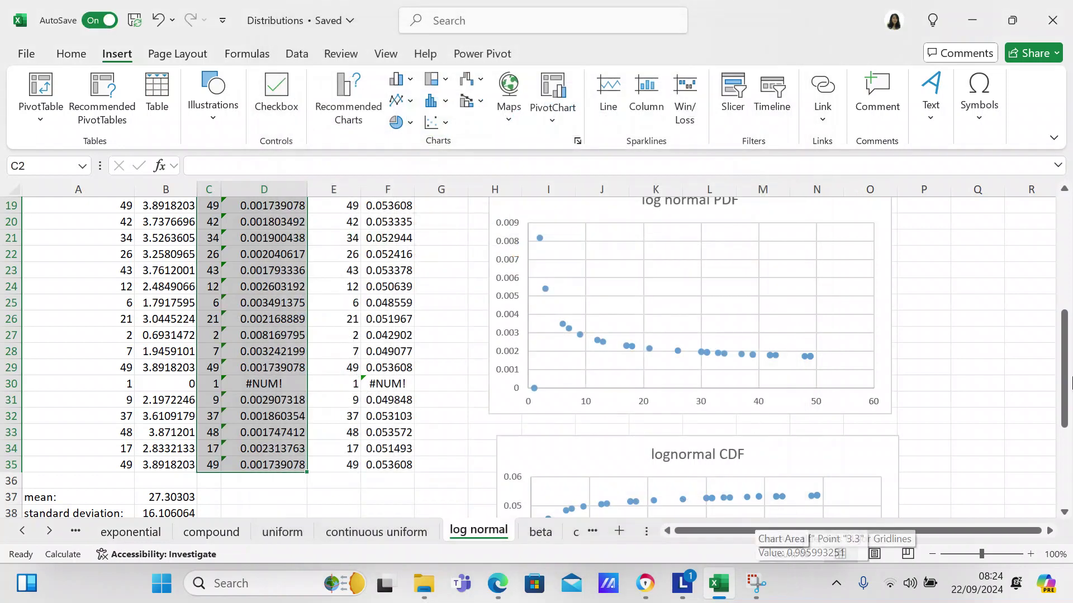
pyautogui.moveTo(1063, 385); pyautogui.dragTo(1045, 254)
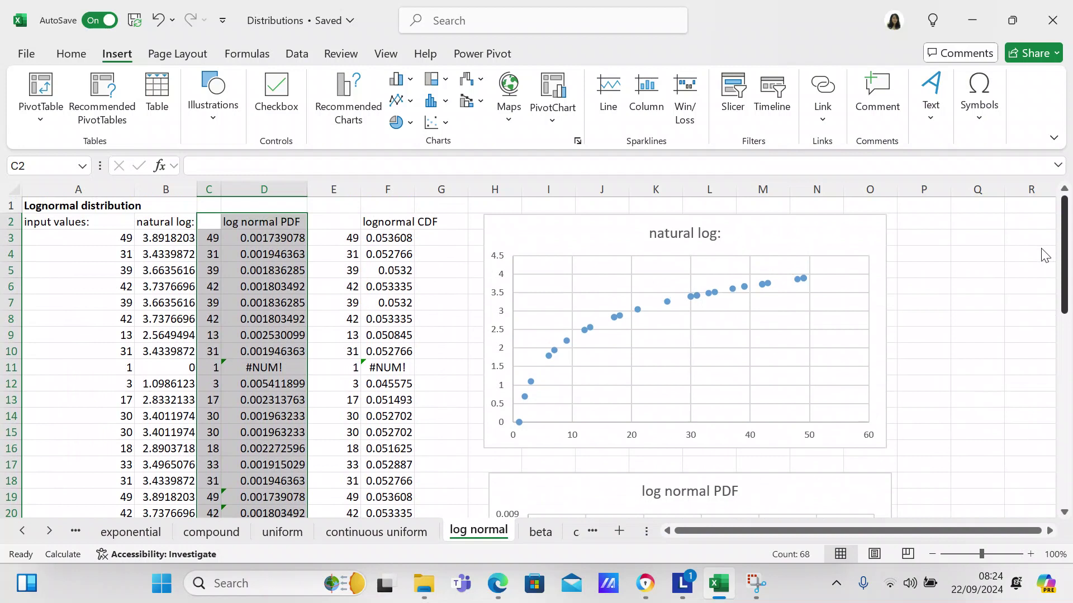
pyautogui.click(67, 305)
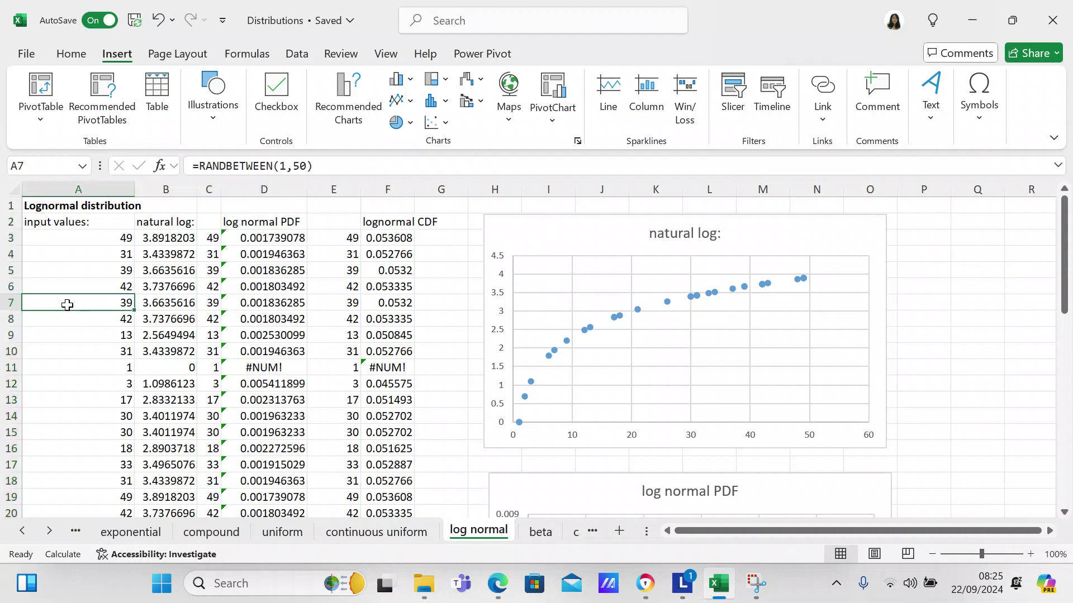